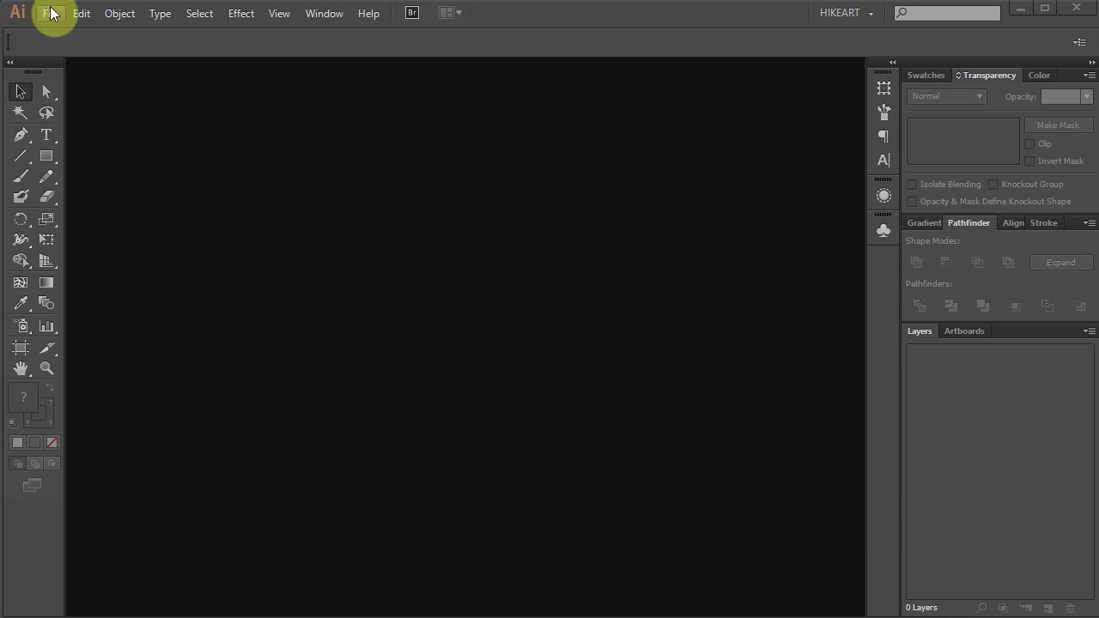
Step: Create a new document 1280 px wide and 720 px high
left_click(51, 12)
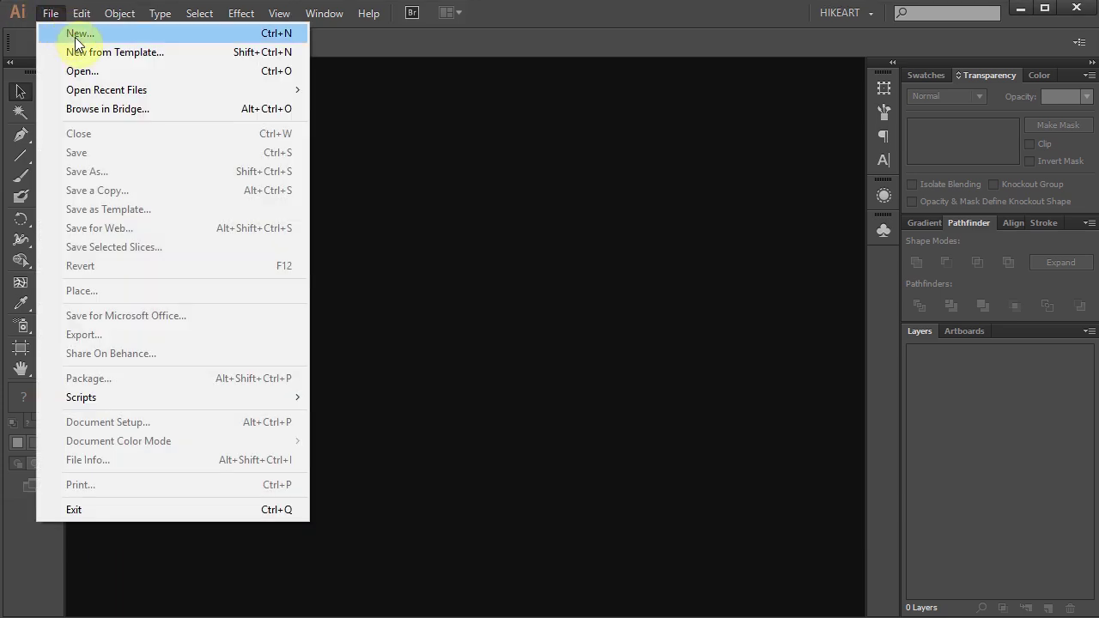
left_click(75, 37)
left_click(444, 288)
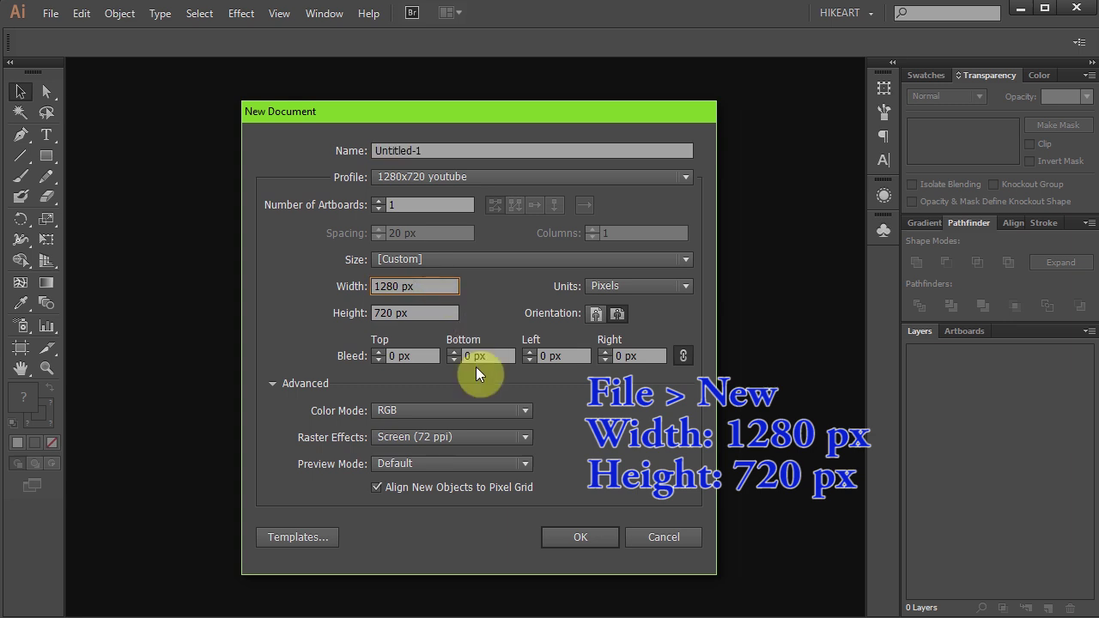
left_click_drag(448, 287, 323, 297)
key("Tab")
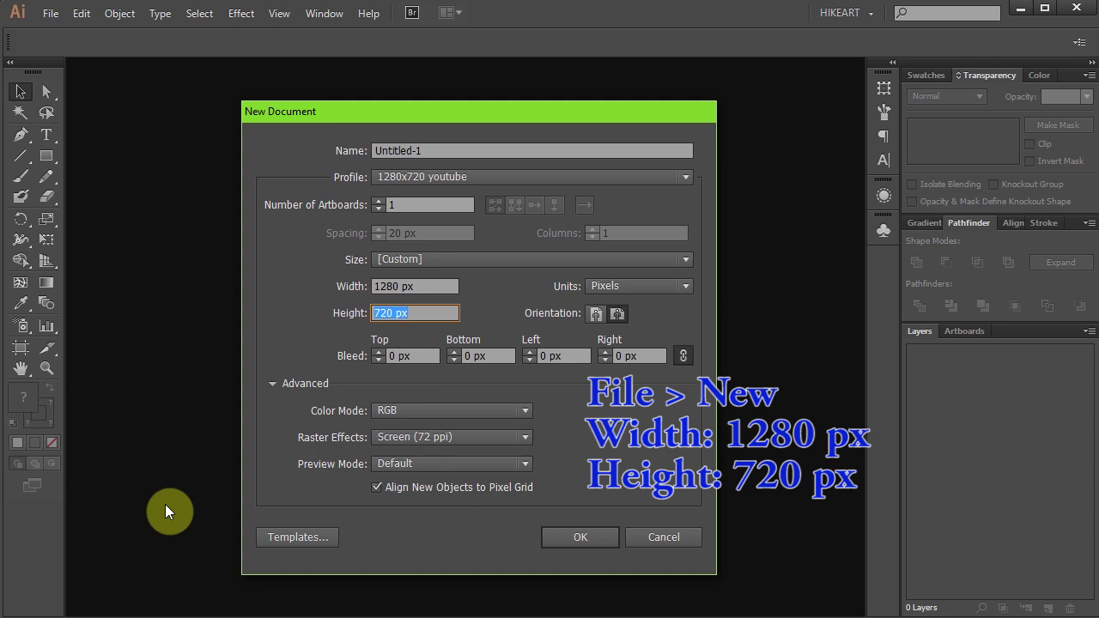
key("Return")
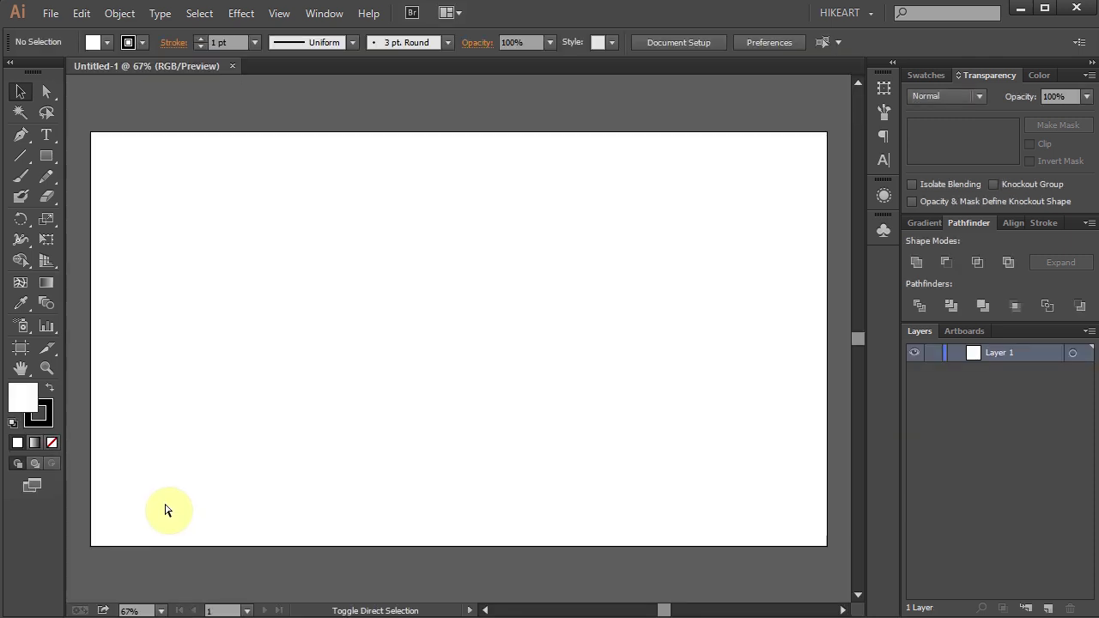
Step: Fit the artboard in view and place orange pepper_7.jpg at its top-left corner
key("ctrl+0")
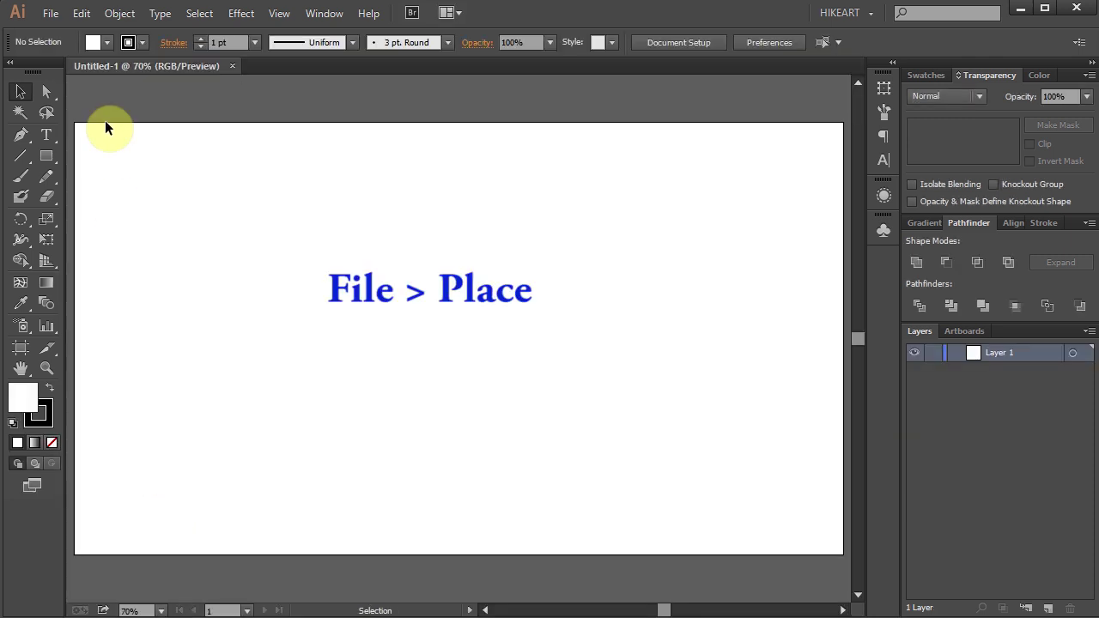
left_click(51, 13)
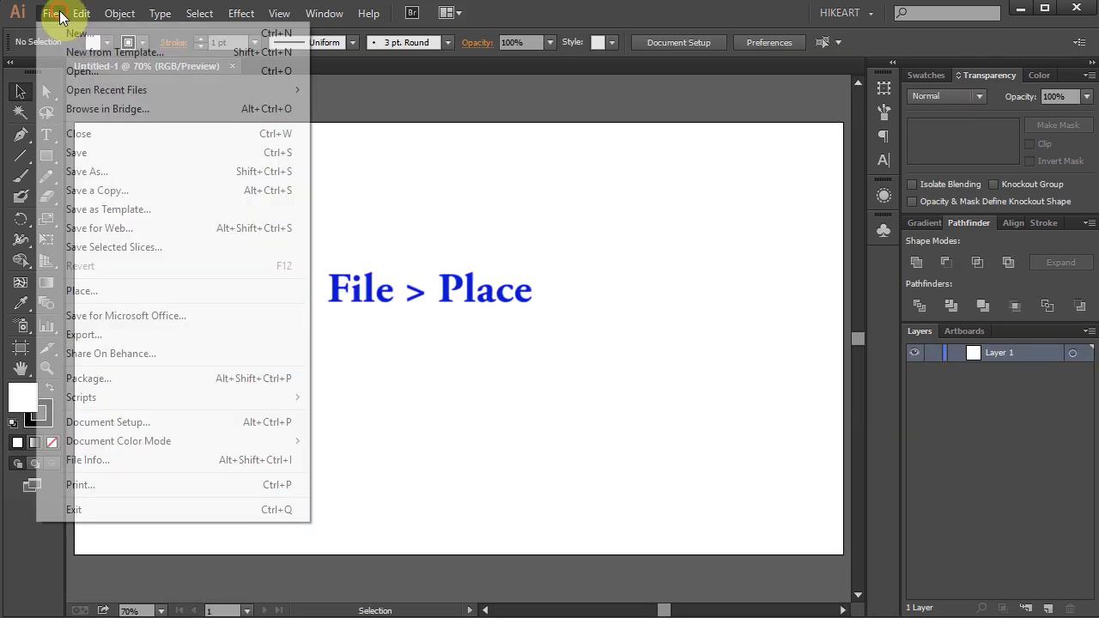
left_click(132, 292)
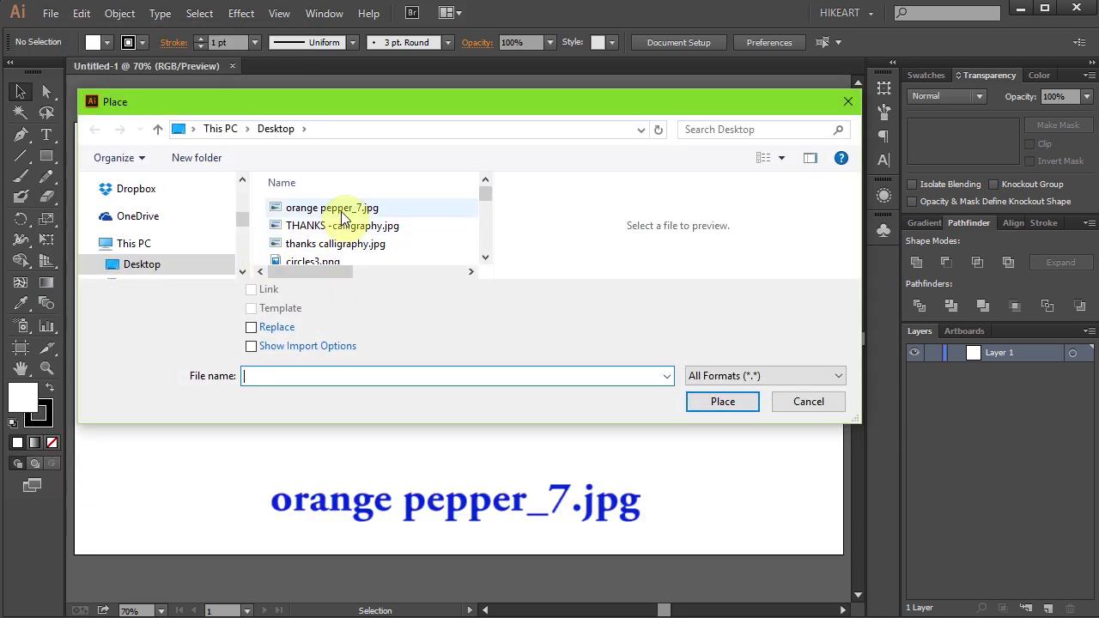
left_click(343, 216)
left_click(715, 401)
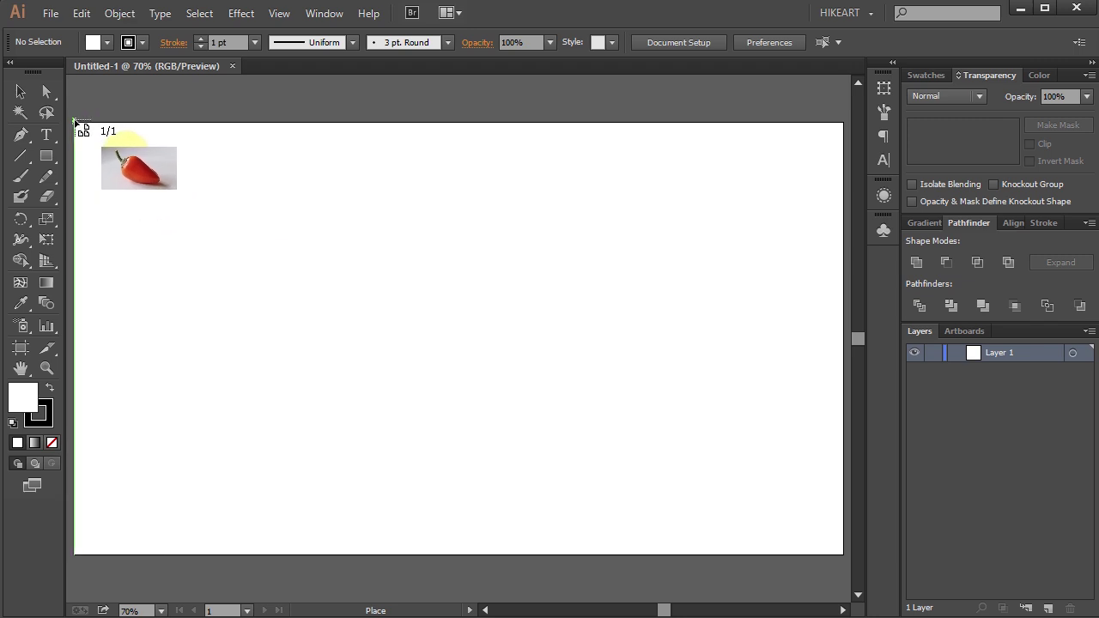
left_click(76, 124)
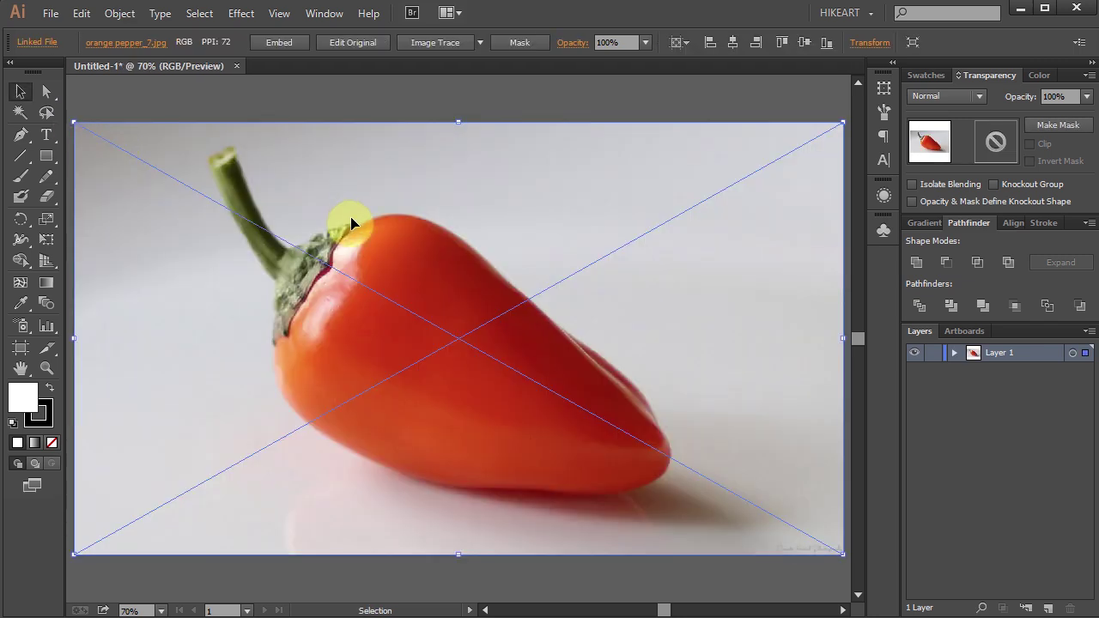
Step: Lock the photo's Layer 1, add Layer 2 above it, and give Layer 2 a cyan colour
left_click(934, 356)
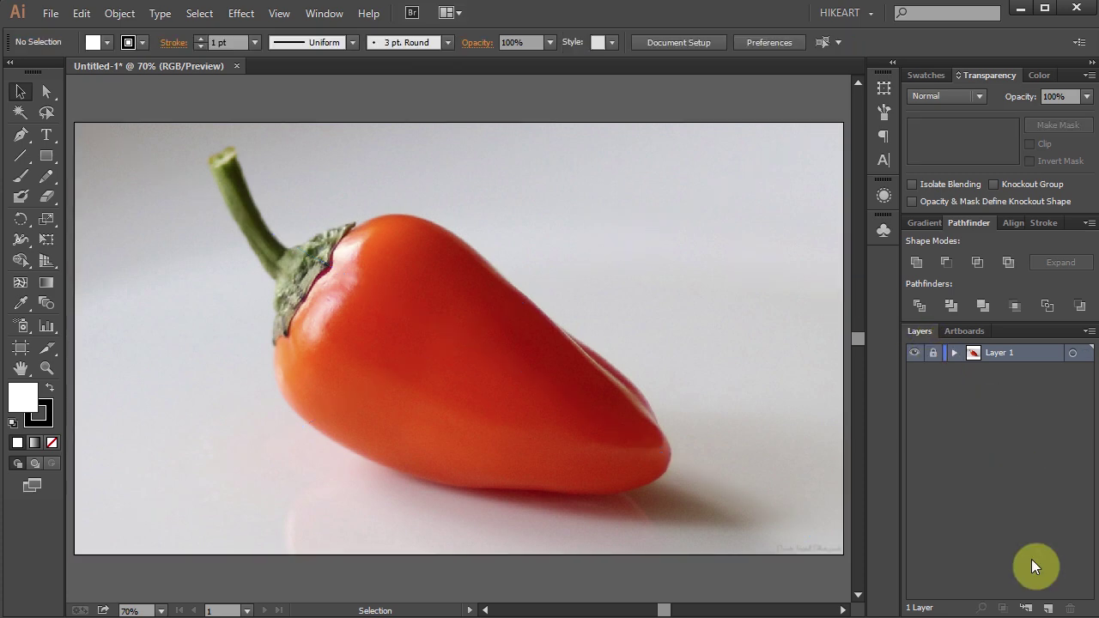
left_click(1049, 610)
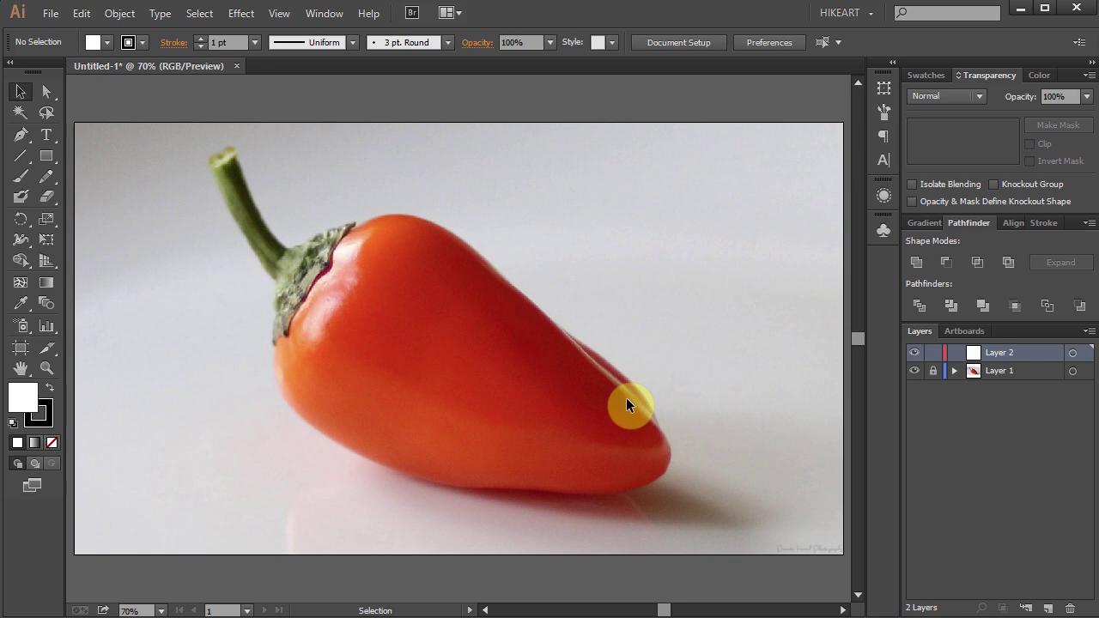
double_click(1034, 351)
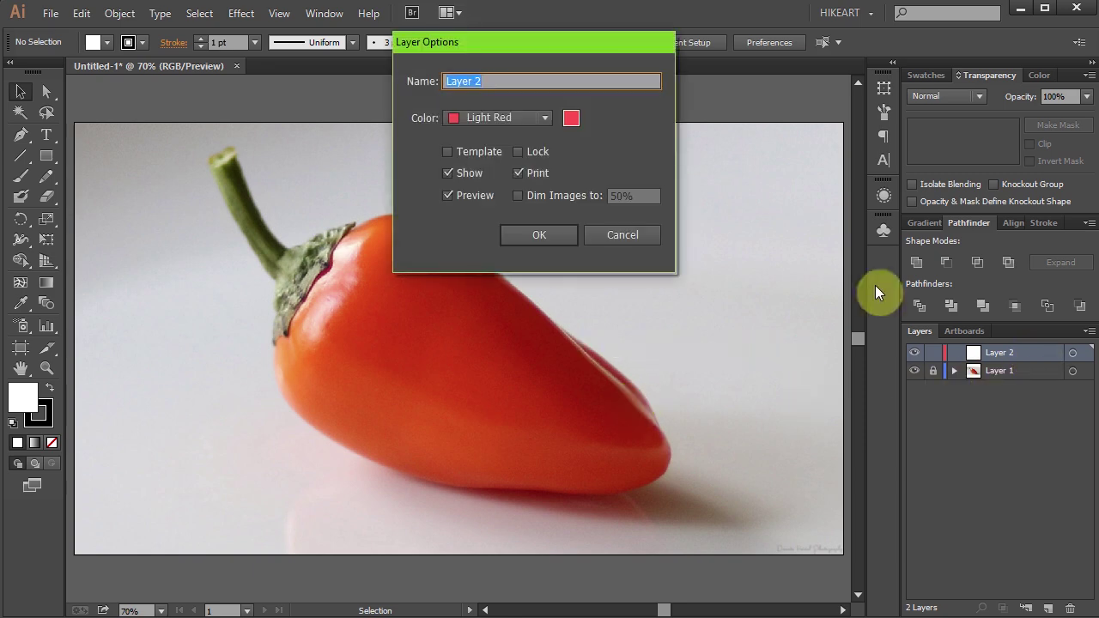
left_click(572, 119)
left_click(443, 264)
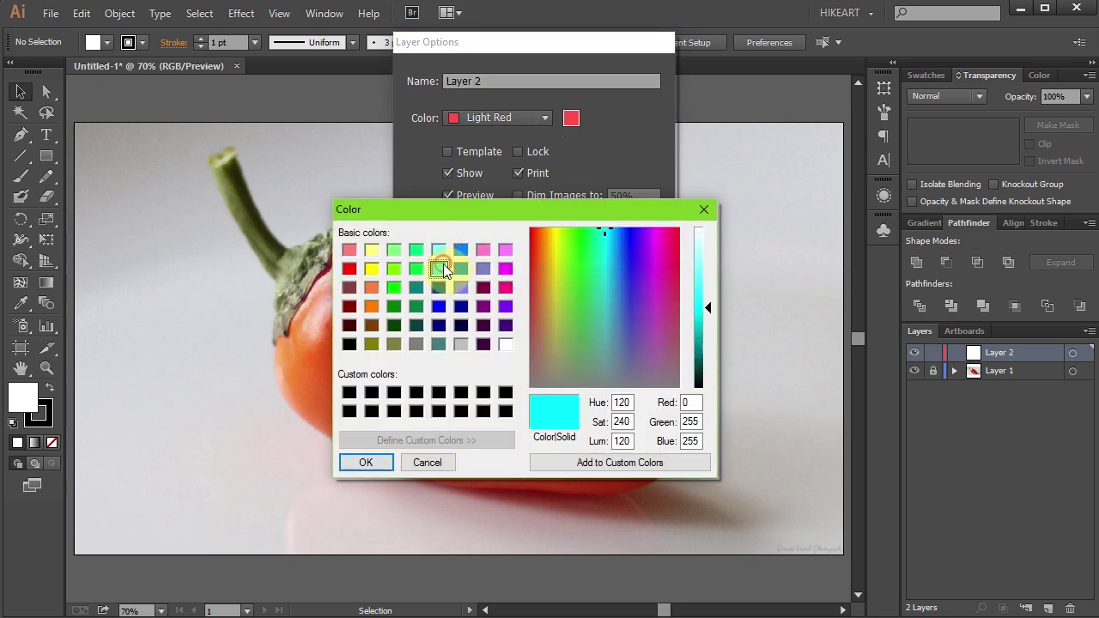
left_click(383, 456)
key("Return")
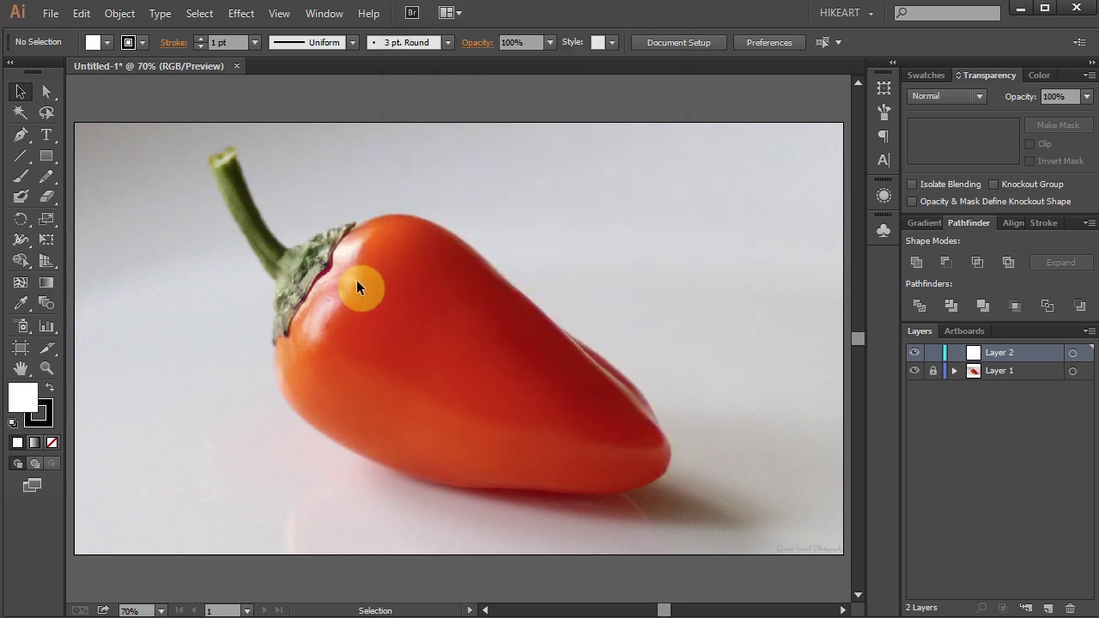
Step: Set the stroke to None and the fill to green #00a224
left_click(40, 418)
left_click(52, 443)
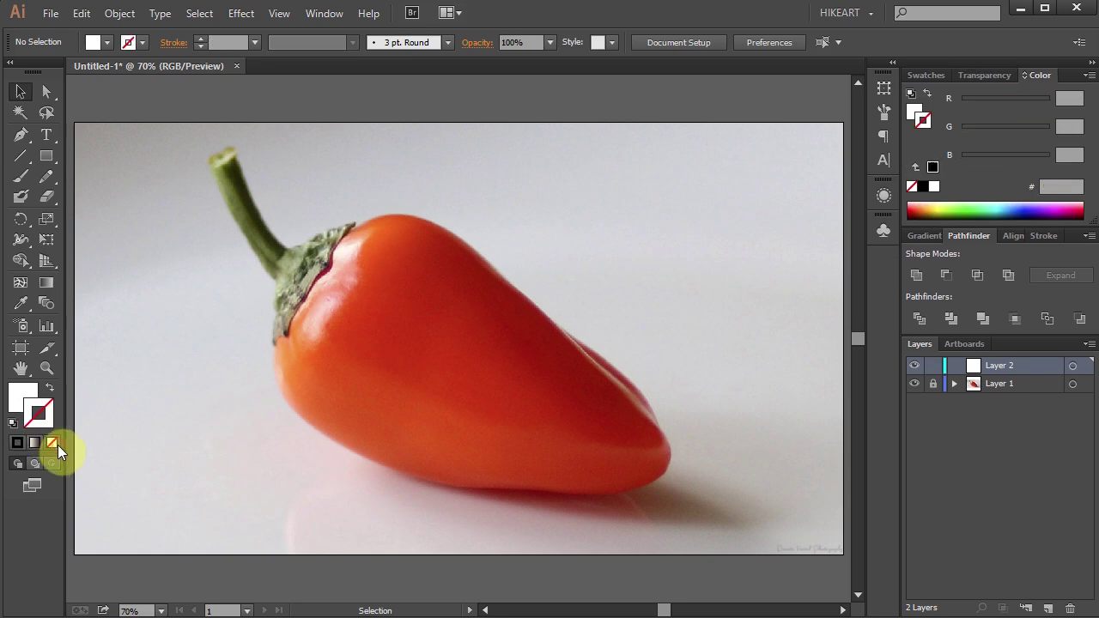
left_click(24, 397)
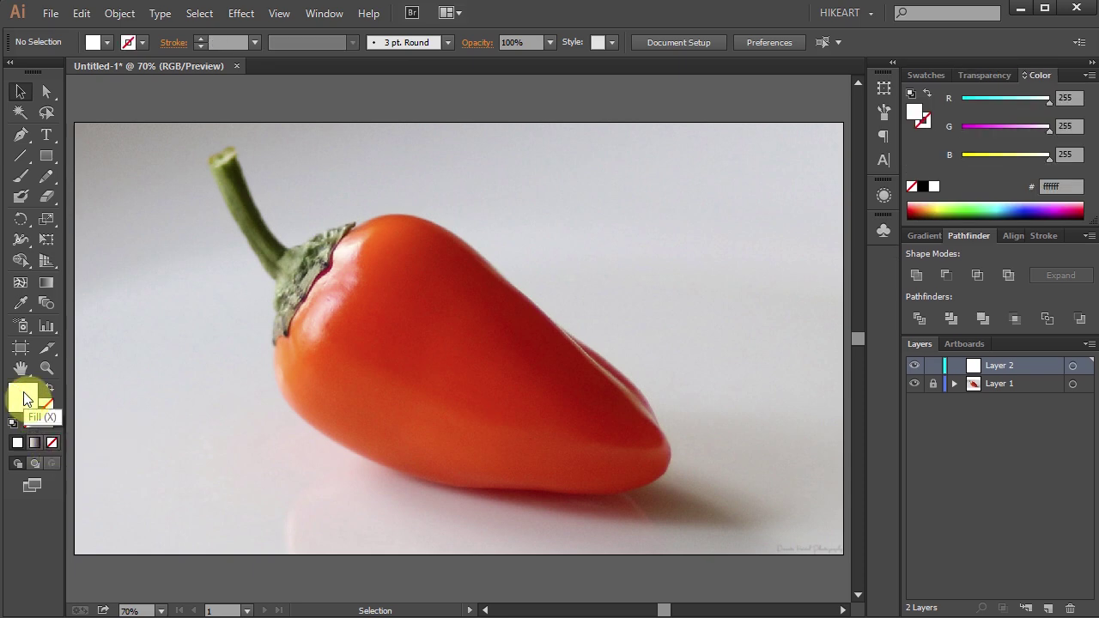
left_click(972, 210)
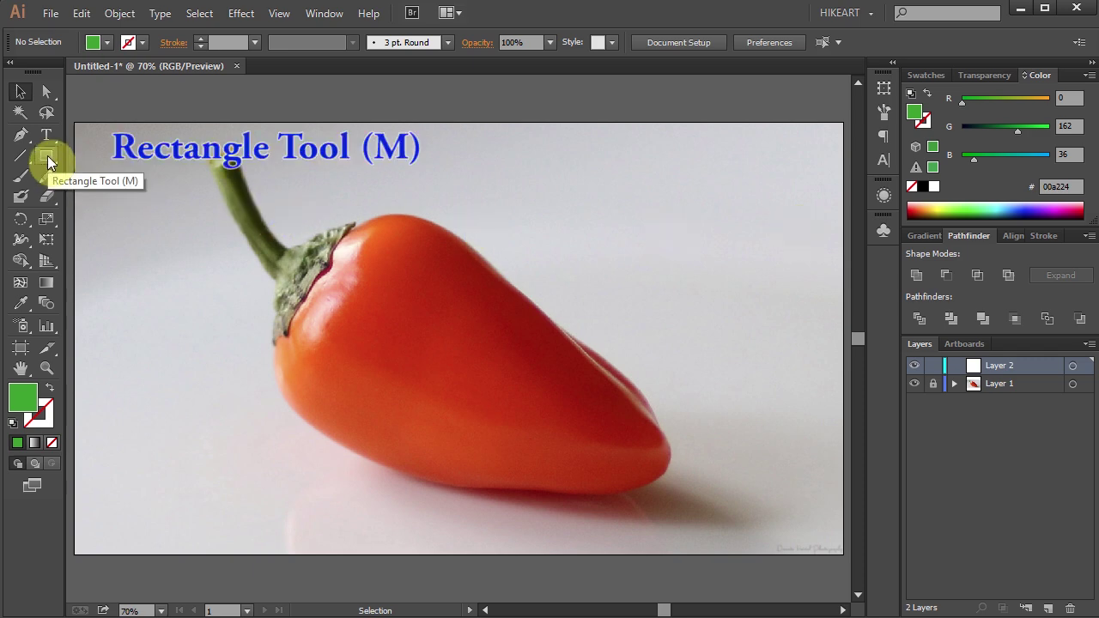
Step: Draw a green rectangle over the pepper with the Rectangle Tool (M)
left_click_drag(49, 160, 132, 156)
key("m")
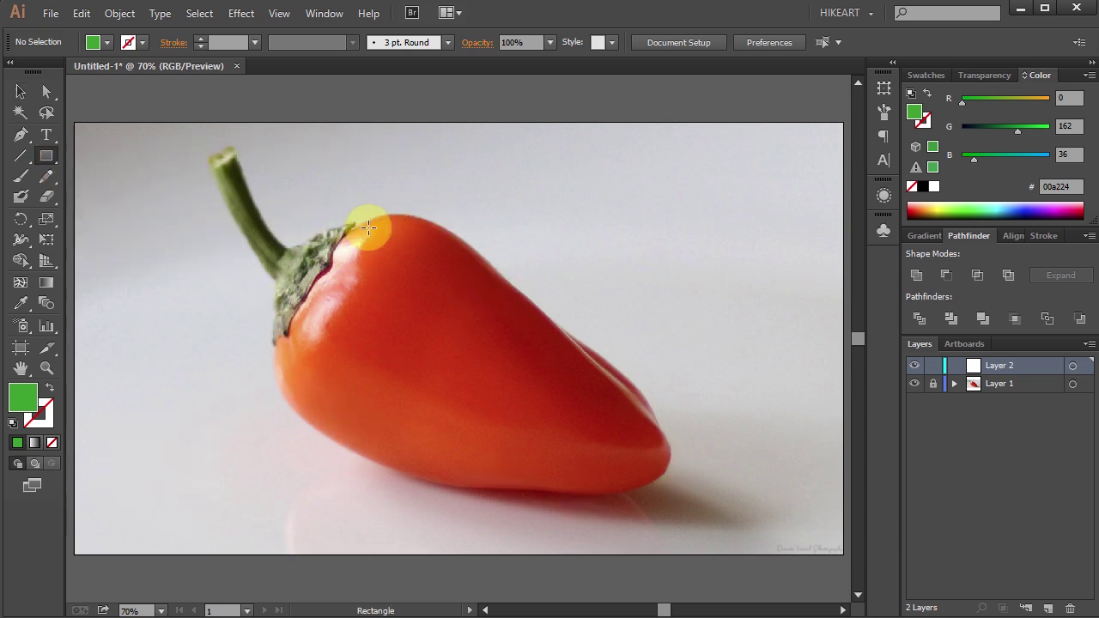
left_click_drag(294, 214, 736, 393)
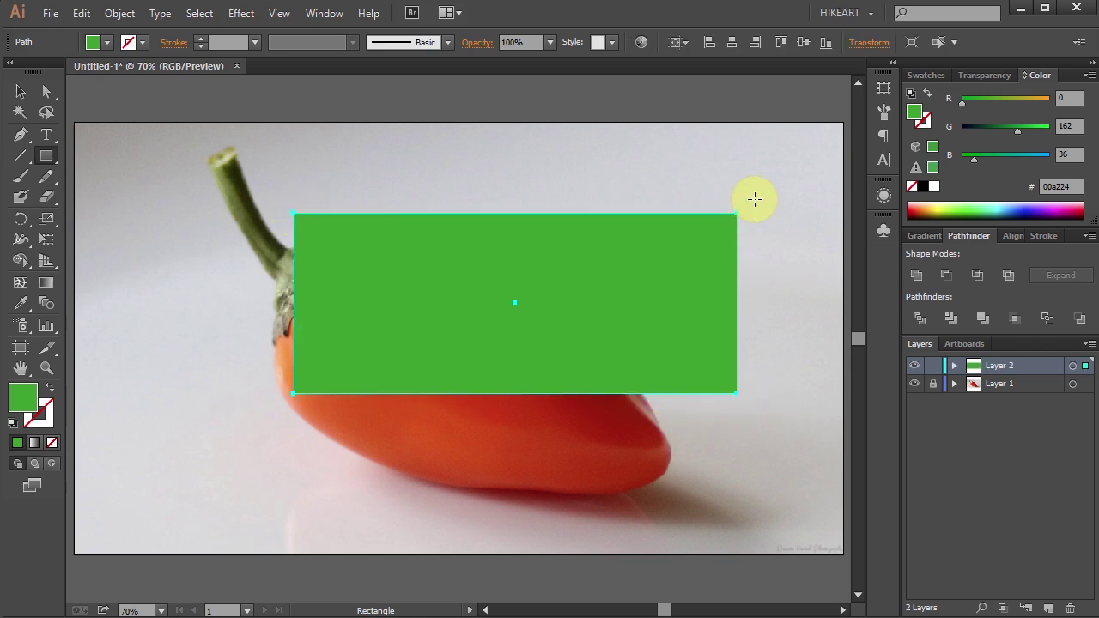
Step: Rotate, move and resize the rectangle to lie diagonally along the pepper's body
key("v")
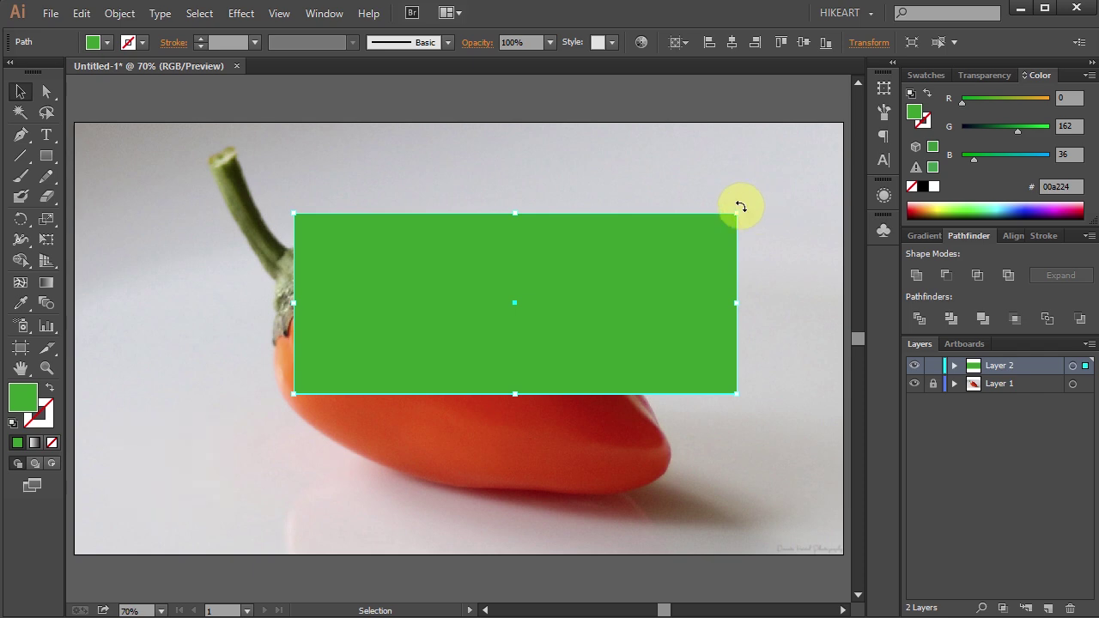
left_click_drag(740, 206, 742, 332)
left_click_drag(579, 315, 533, 384)
left_click_drag(658, 487, 623, 476)
left_click_drag(294, 275, 352, 287)
left_click_drag(534, 299, 544, 287)
left_click_drag(465, 457, 419, 494)
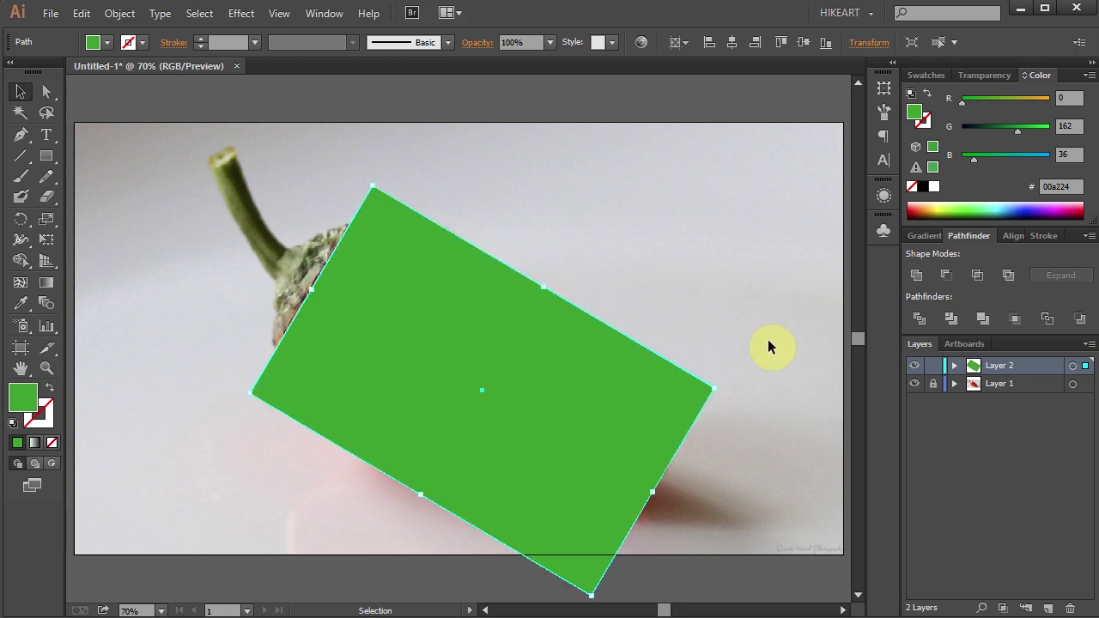
Step: View Layer 2 as outlines and add a mesh point at the pepper's centre
key("ctrl")
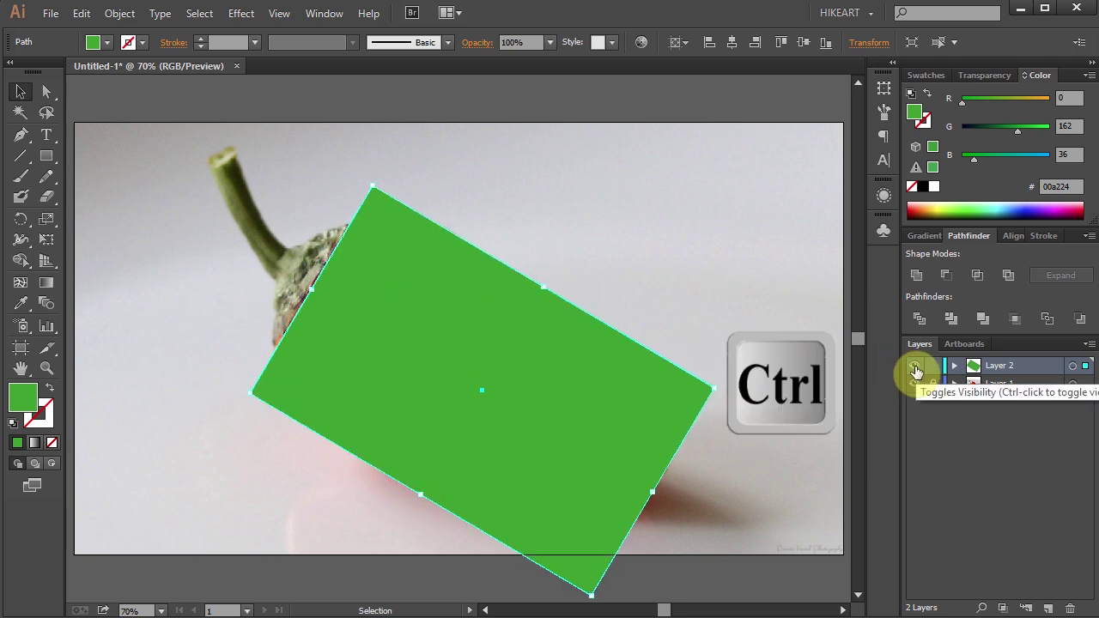
left_click(916, 371, "ctrl")
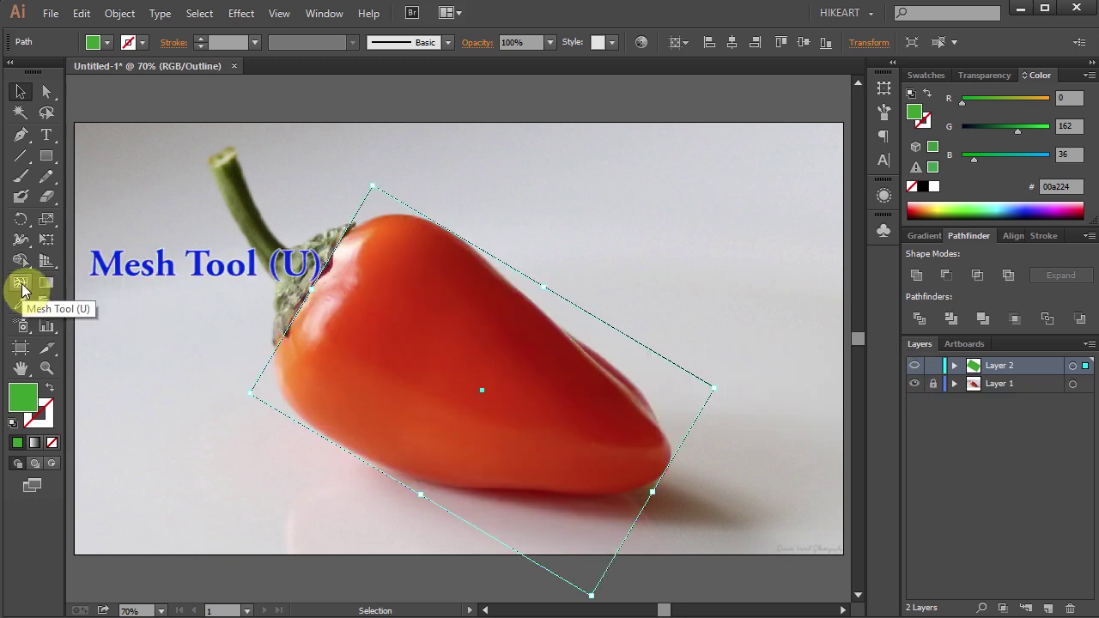
key("u")
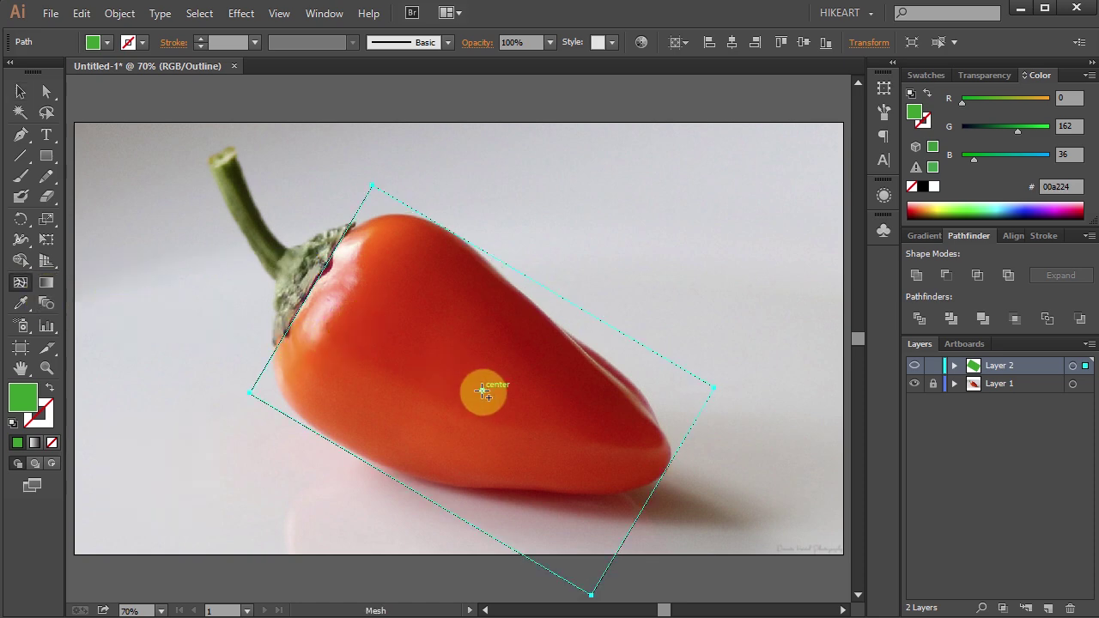
left_click(483, 392)
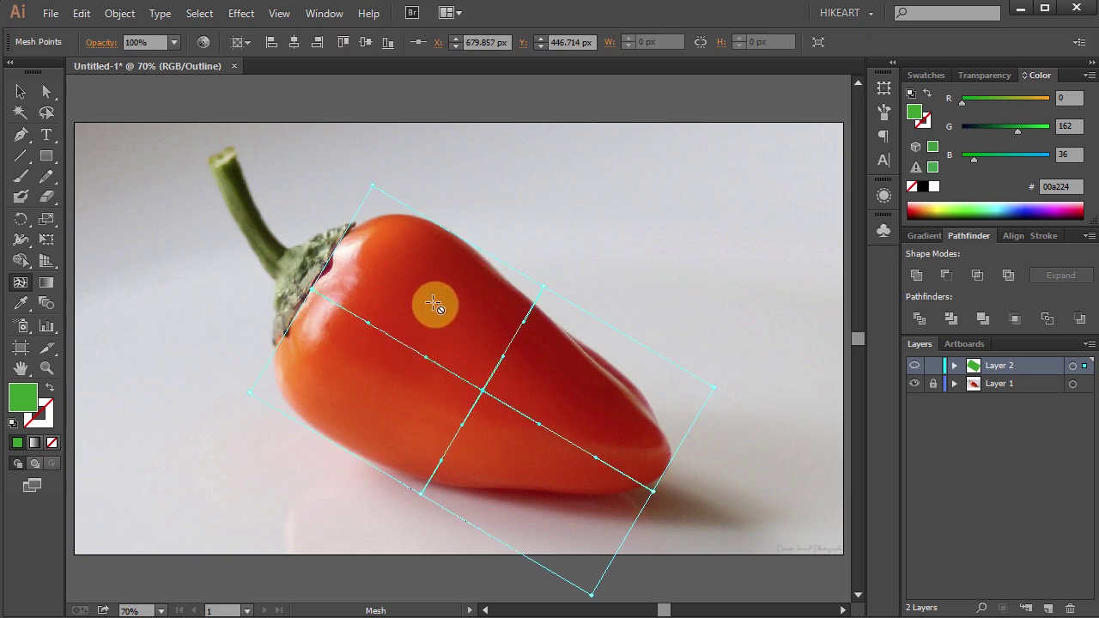
key("a")
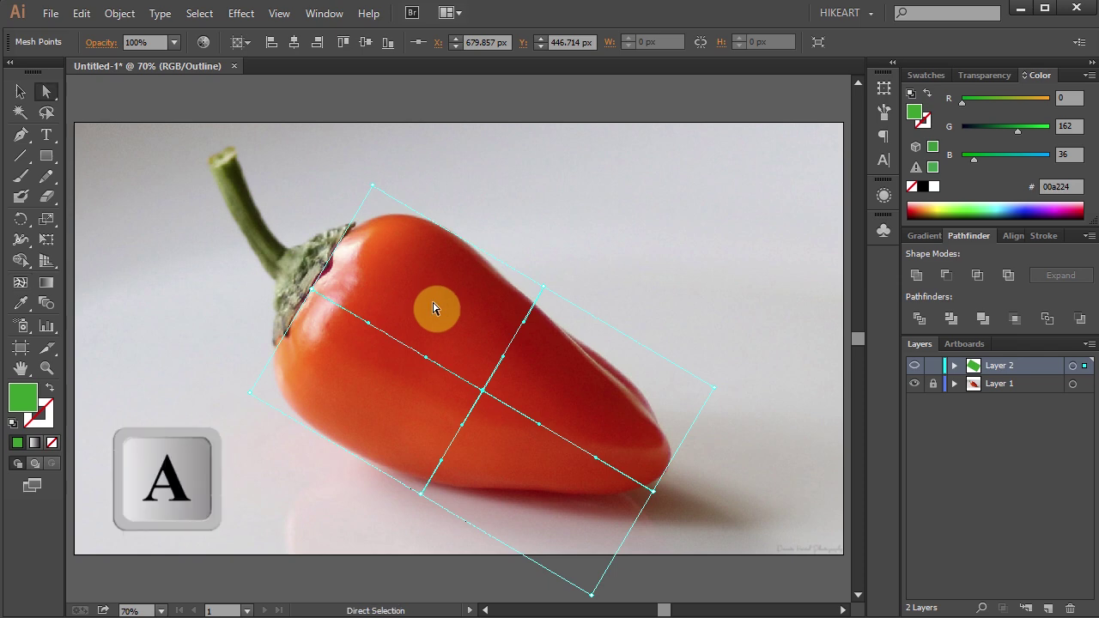
Step: Move the mesh's top-left, right and bottom corners onto the pepper's outline
left_click(372, 190)
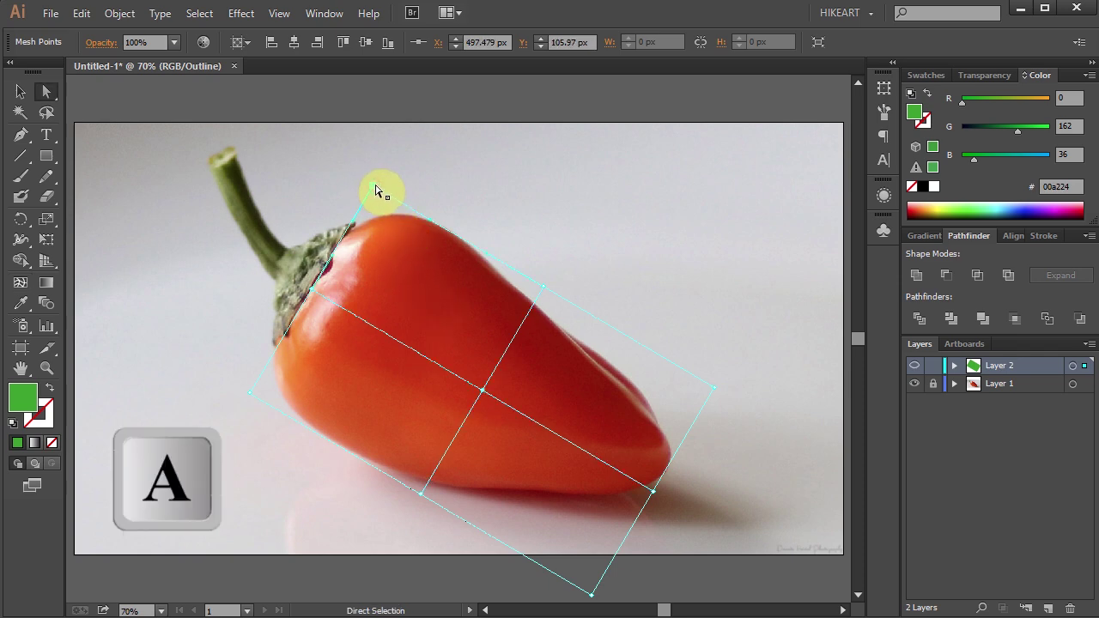
left_click_drag(371, 189, 353, 226)
left_click(535, 302)
left_click_drag(714, 388, 663, 421)
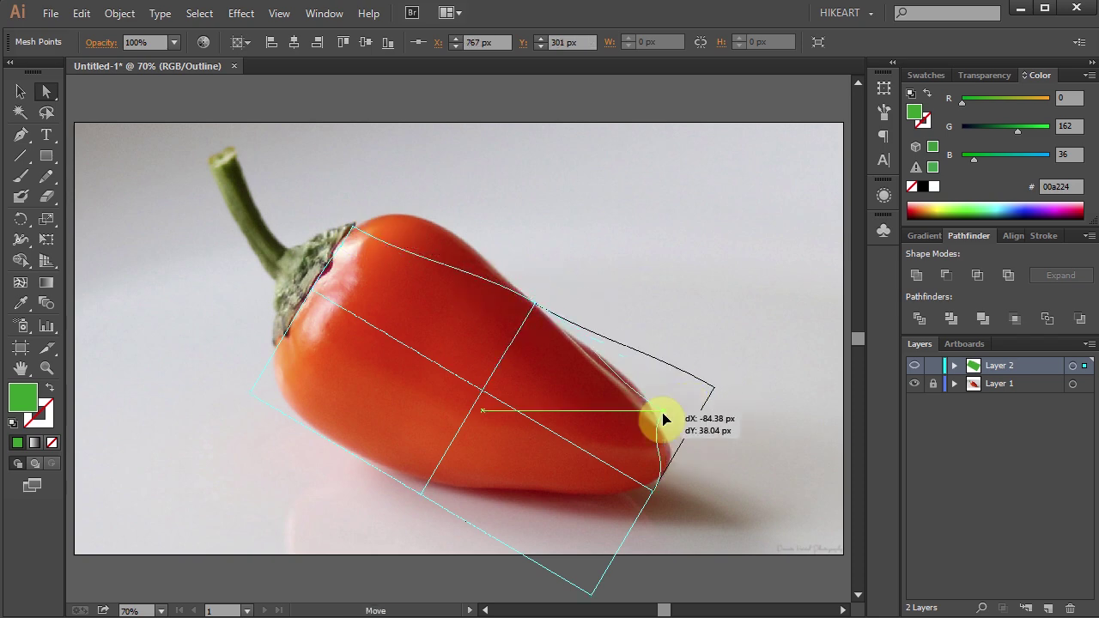
left_click(586, 596)
left_click_drag(584, 599, 541, 485)
scroll(528, 498, "up", 3)
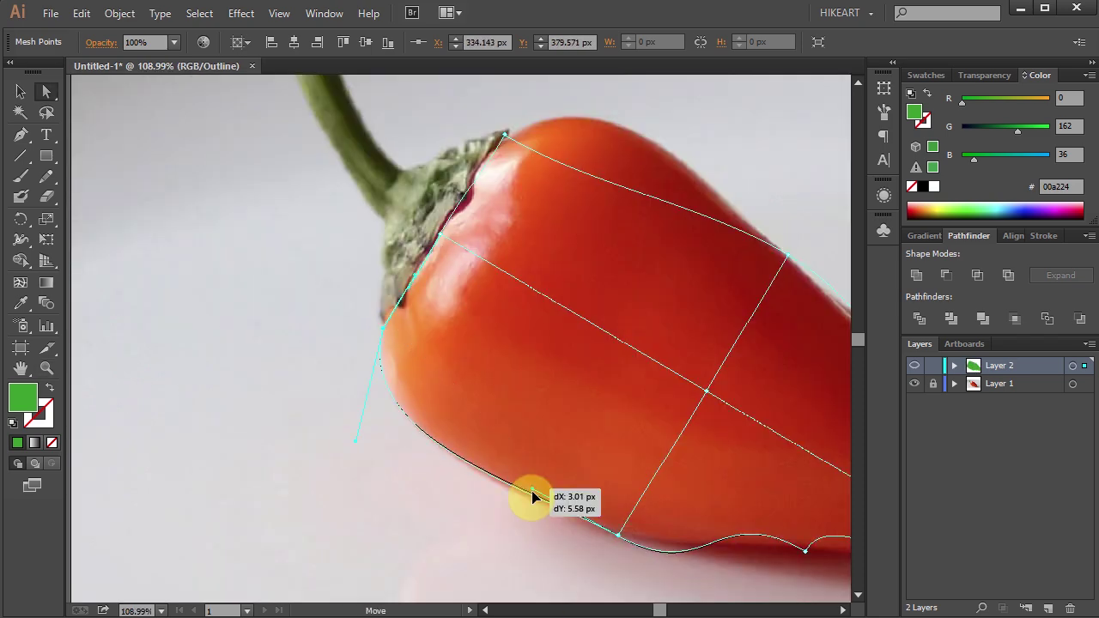
scroll(319, 459, "right", 3)
scroll(398, 398, "down", 4)
Step: Curve the mesh edges around the pepper's tip and upper edge with Convert Anchor Point
key("shift+c")
left_click_drag(601, 367, 687, 240)
key("a")
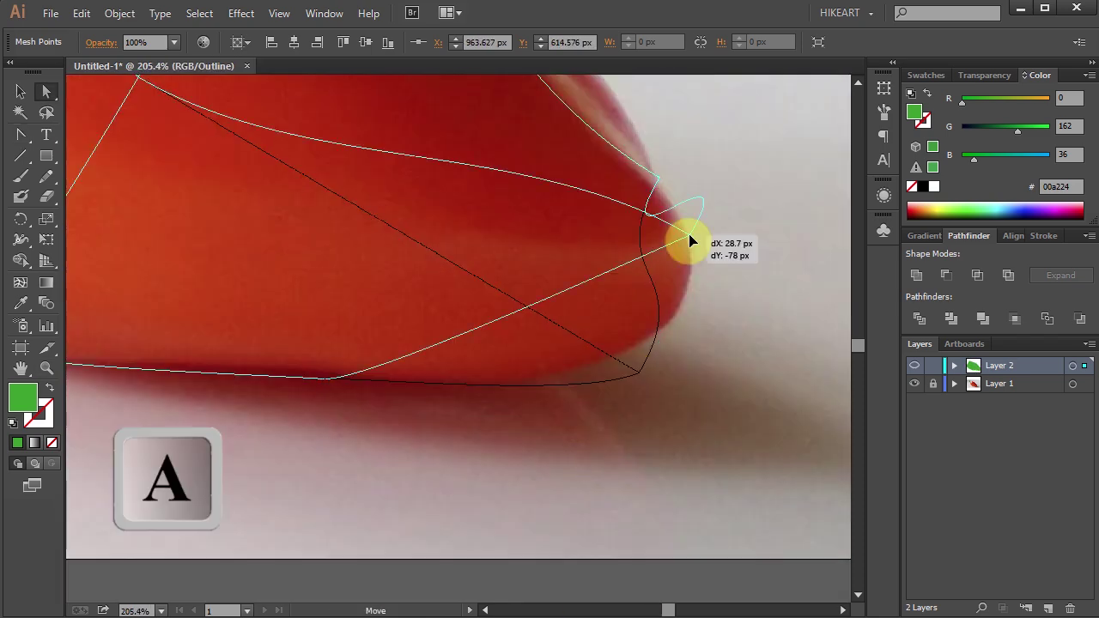
key("ctrl+0")
left_click_drag(545, 499, 543, 495)
scroll(302, 429, "up", 3)
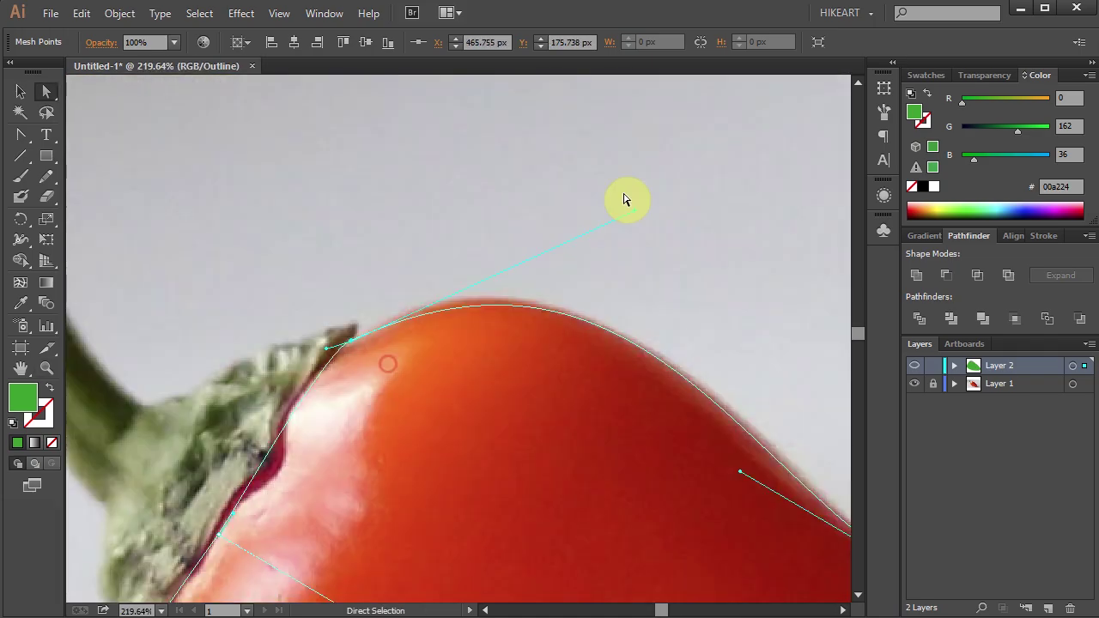
scroll(632, 385, "right", 5)
key("shift+c")
left_click_drag(633, 386, 682, 508)
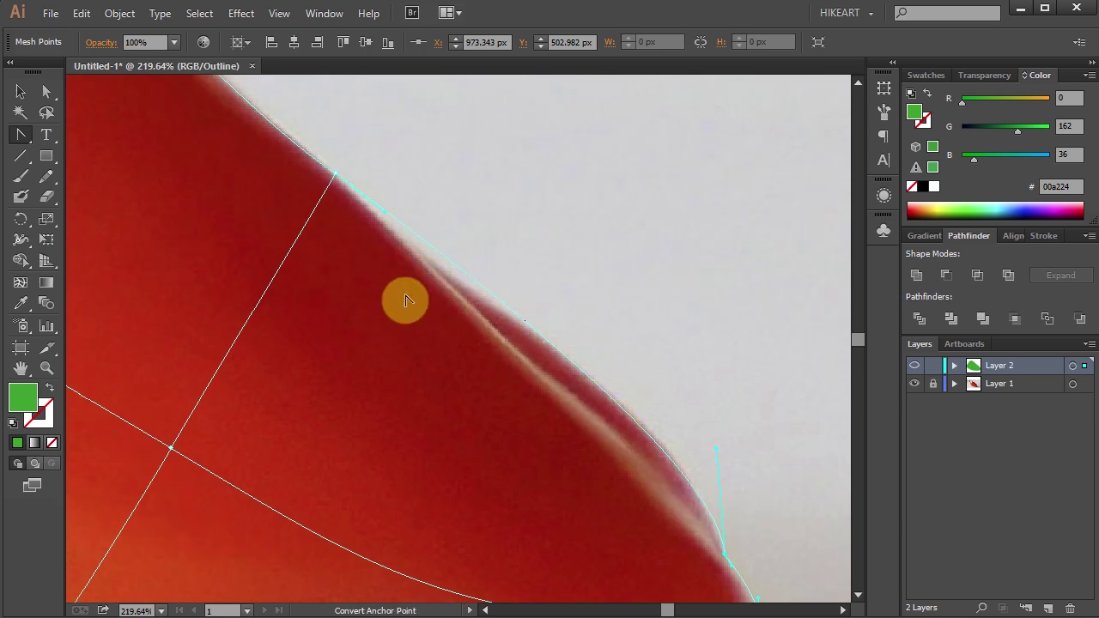
key("u")
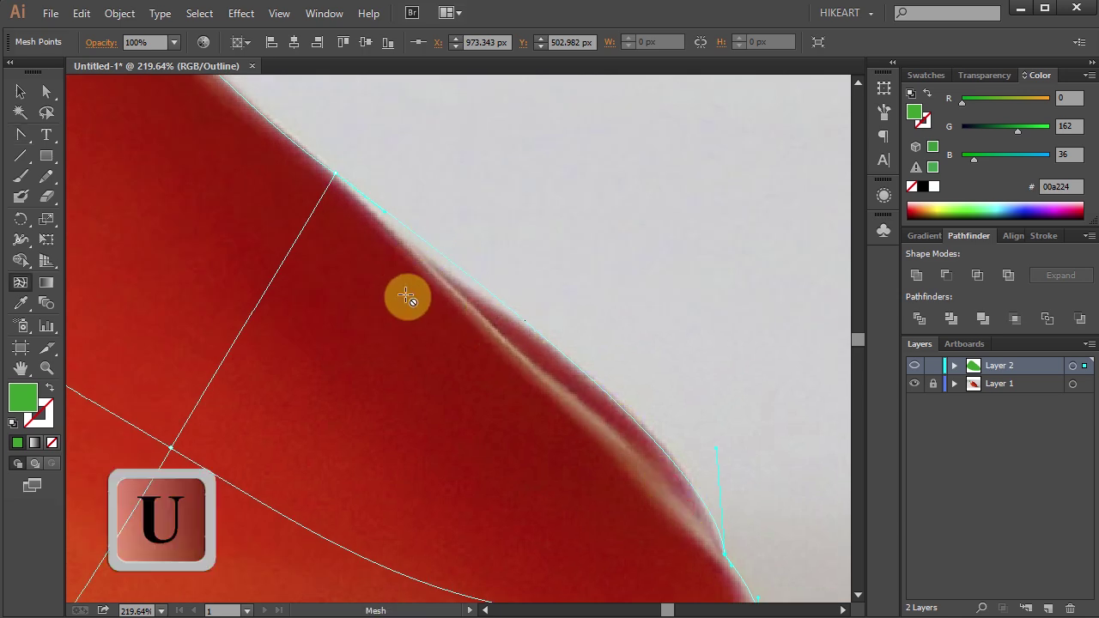
Step: Add a mesh line at the pepper's upper edge and bend its curve to the outline
left_click(424, 243)
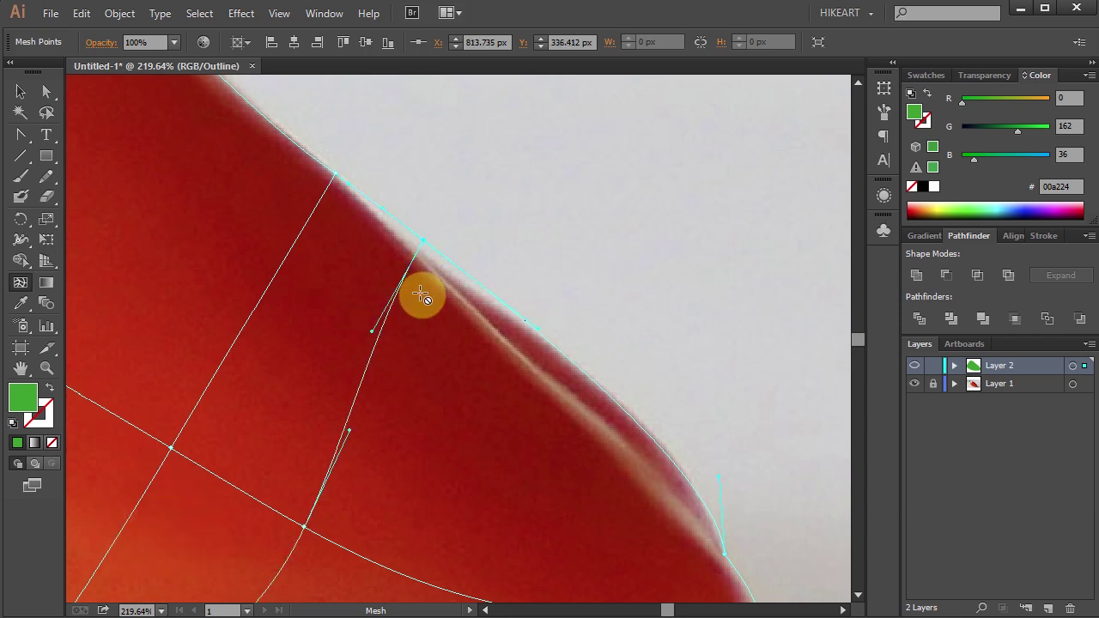
key("a")
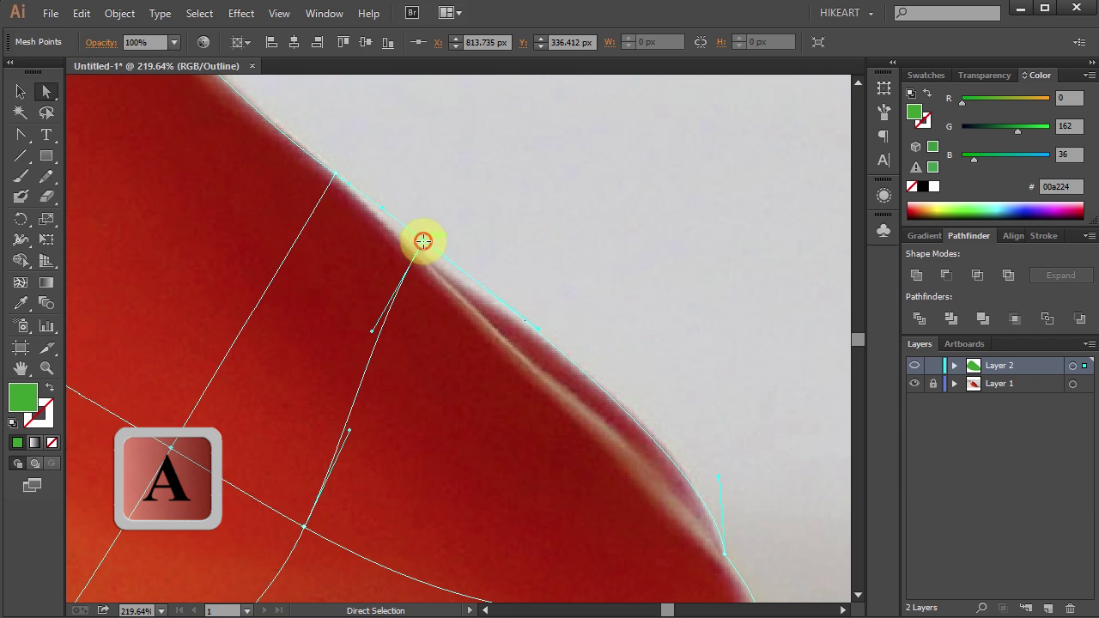
mouse_move(424, 241)
left_mouse_down()
mouse_move(428, 263)
mouse_move(421, 250)
left_mouse_up()
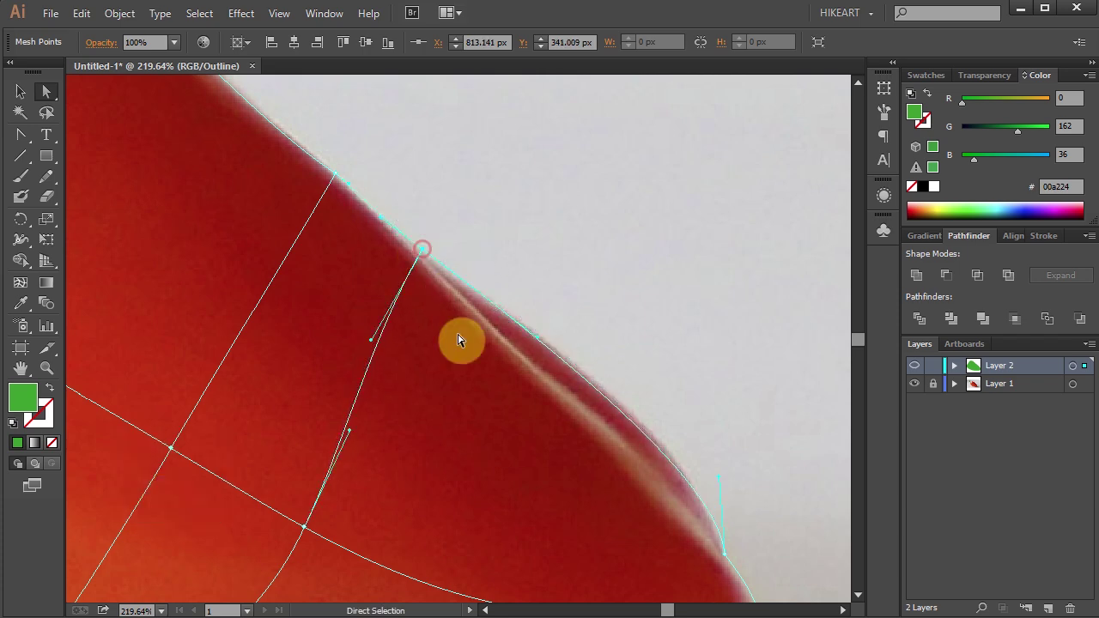
left_click_drag(371, 339, 393, 233)
scroll(576, 375, "down", 5)
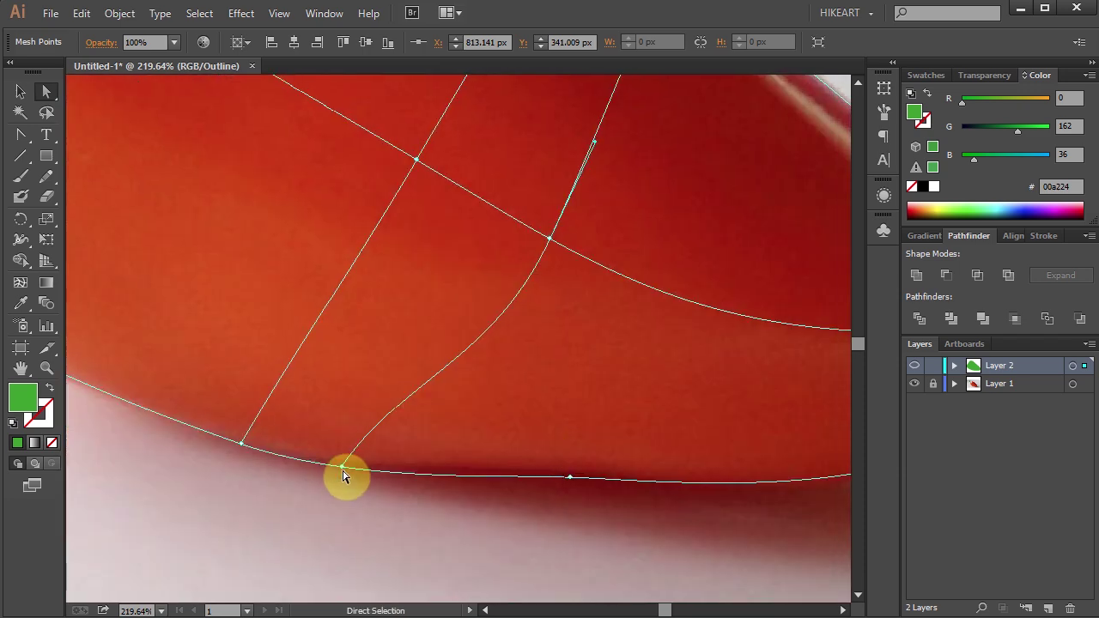
left_click_drag(342, 475, 455, 468)
left_click_drag(503, 404, 504, 368)
Step: Zoom in beside the calyx and refit that edge anchor as a corner following the outline
key("z")
key("ctrl+0")
left_click_drag(220, 208, 444, 402)
key("u")
key("a")
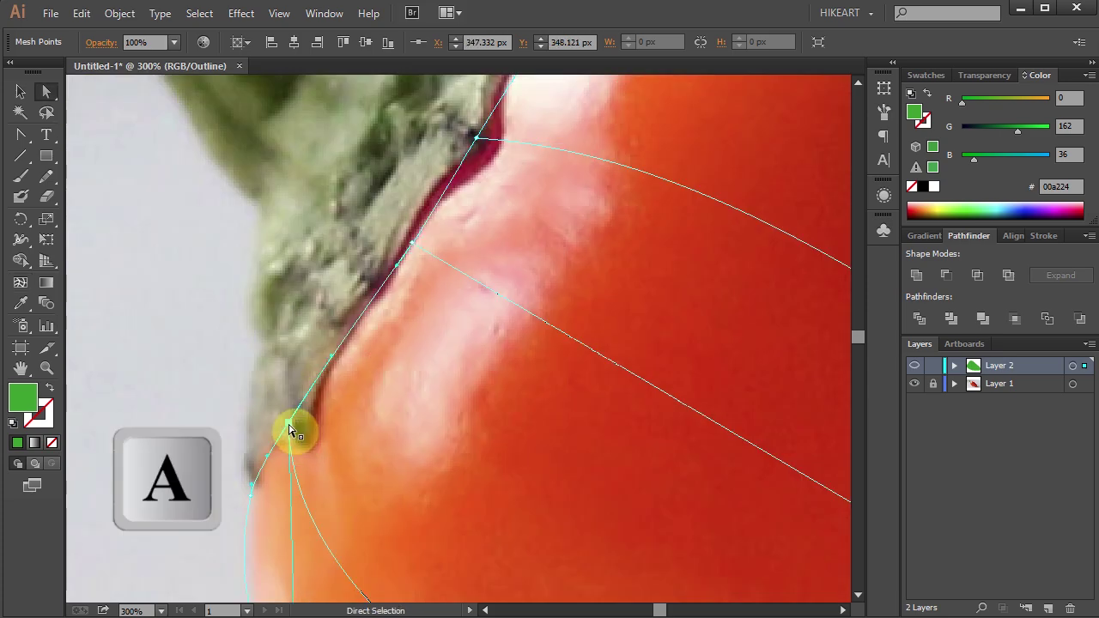
left_click_drag(290, 430, 309, 443)
key("shift+c")
left_click_drag(287, 481, 252, 435)
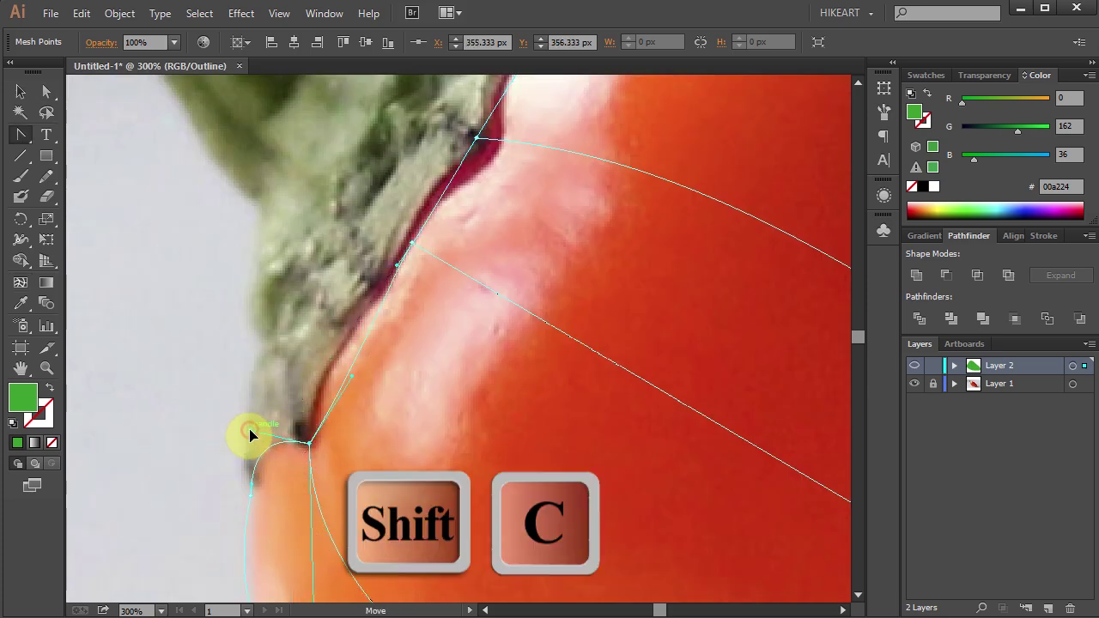
key("a")
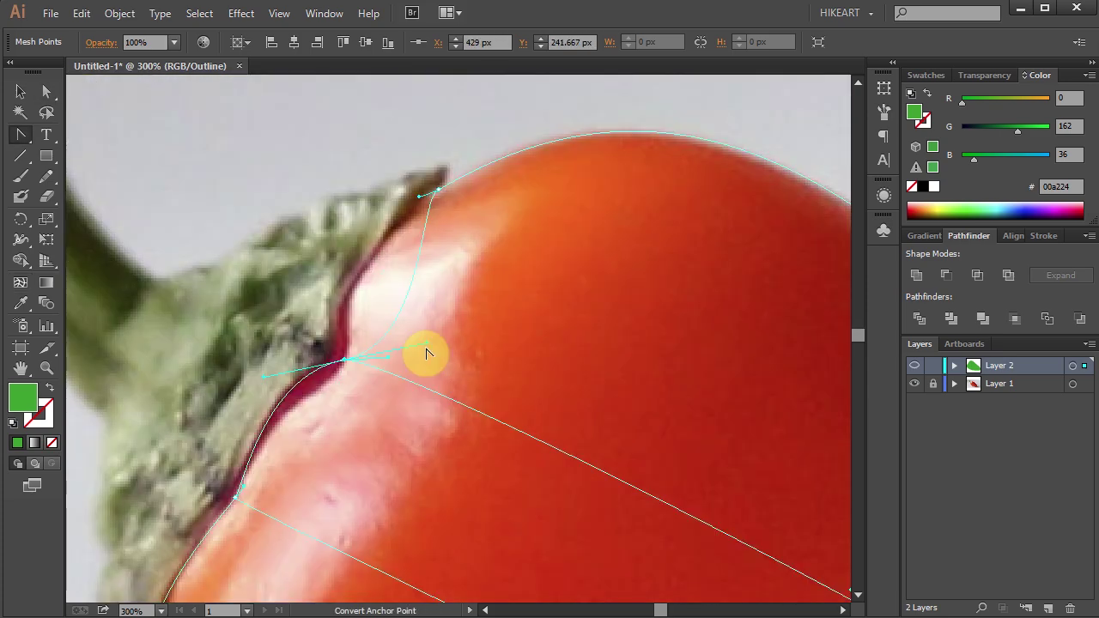
left_click_drag(232, 373, 249, 379)
Step: Add another mesh line at the pepper's upper edge
scroll(387, 361, "down", 3)
scroll(238, 249, "up", 2)
scroll(303, 292, "up", 4)
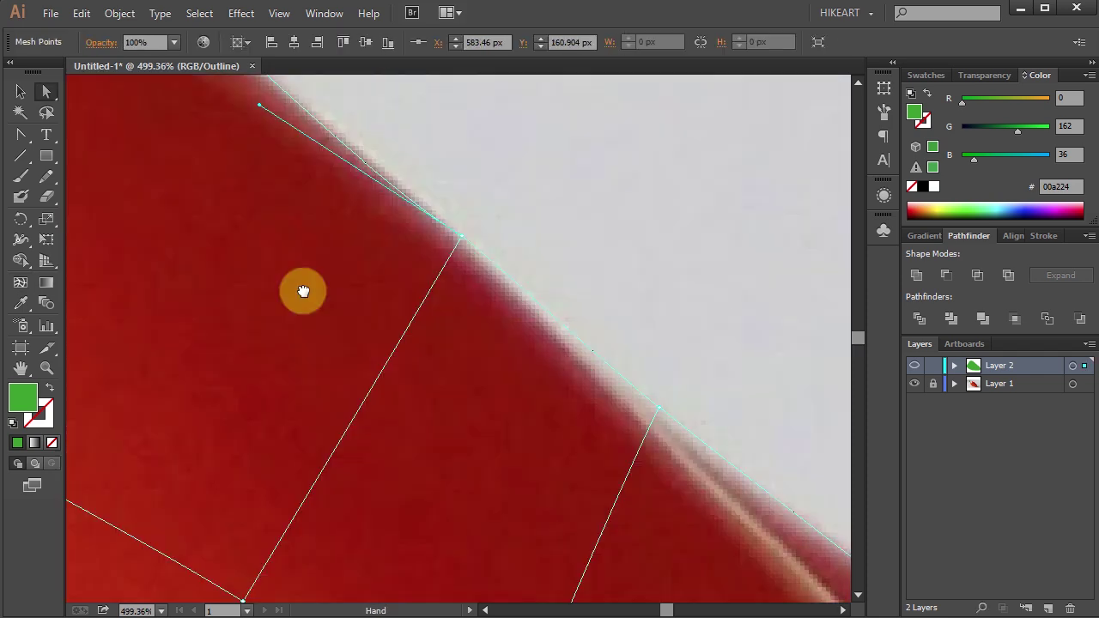
scroll(707, 544, "down", 4)
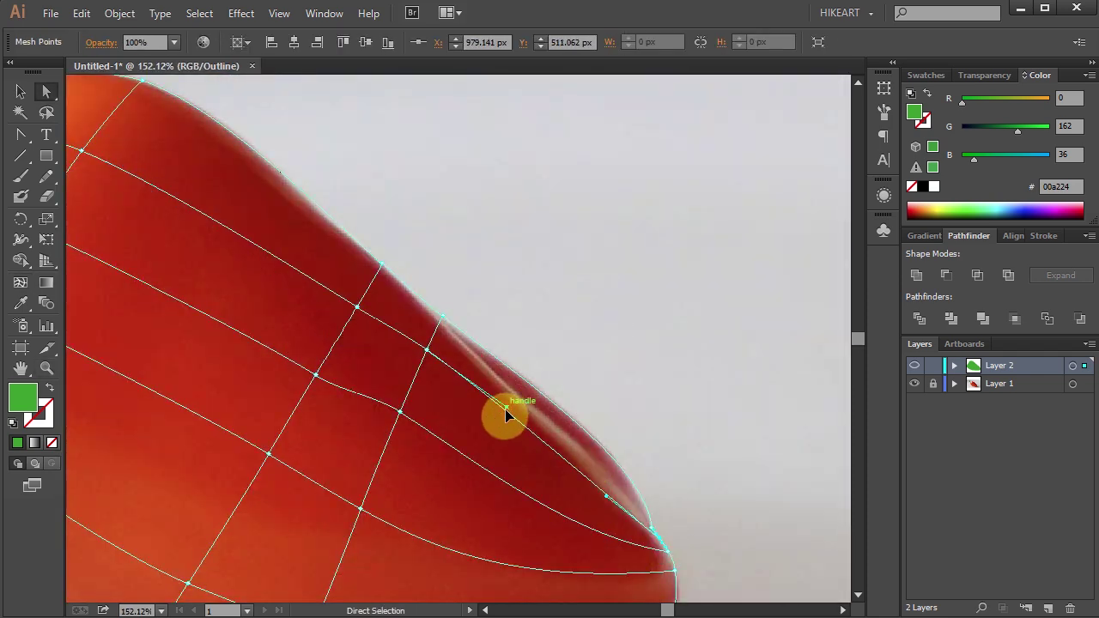
key("u")
left_click(437, 329)
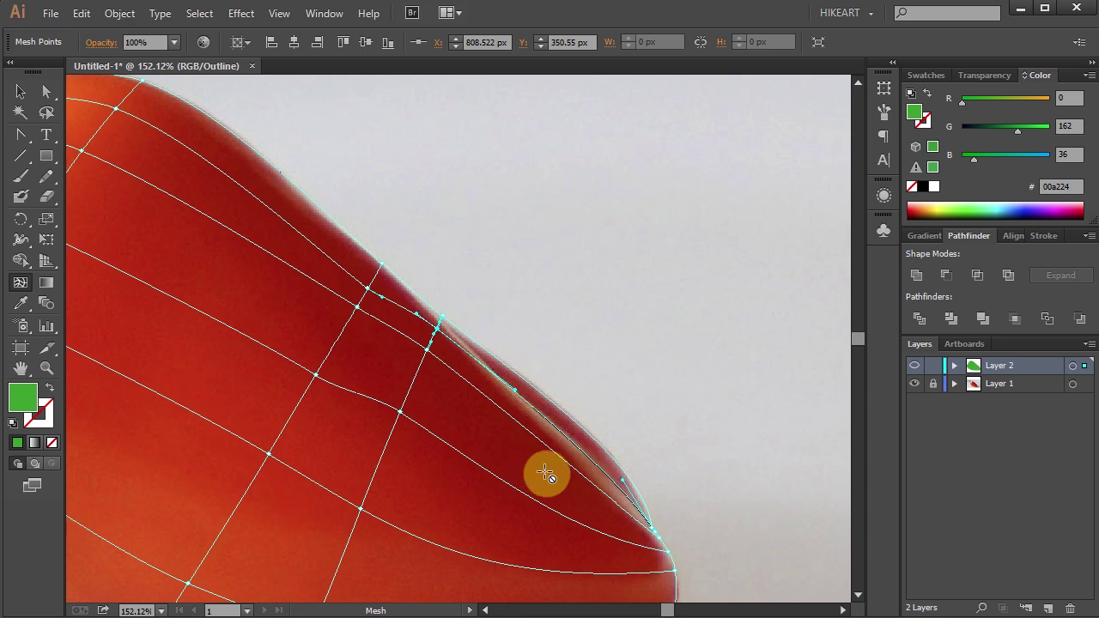
Step: Select the pepper's left-edge mesh point and sample light orange #f5ad76 from the photo near the calyx
scroll(558, 474, "down", 5)
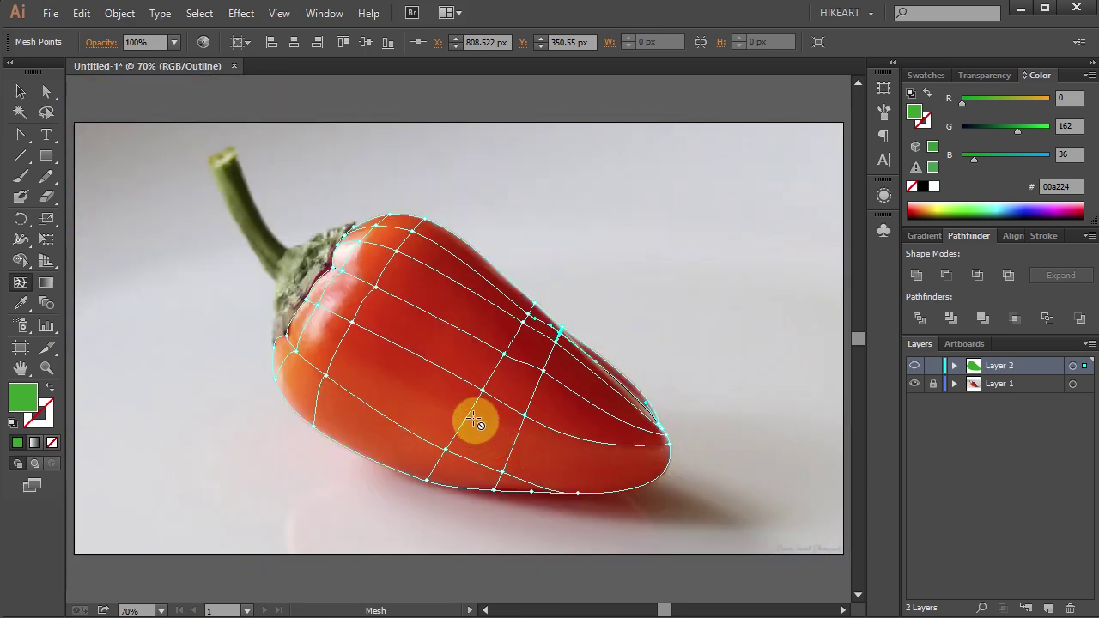
key("z")
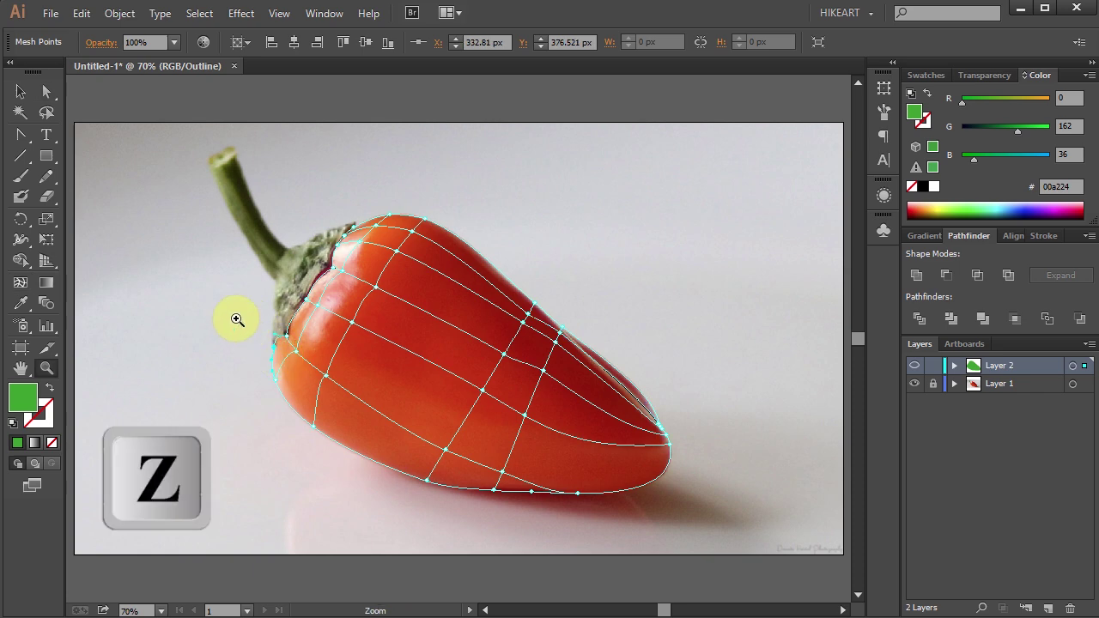
left_click_drag(227, 305, 428, 452)
key("a")
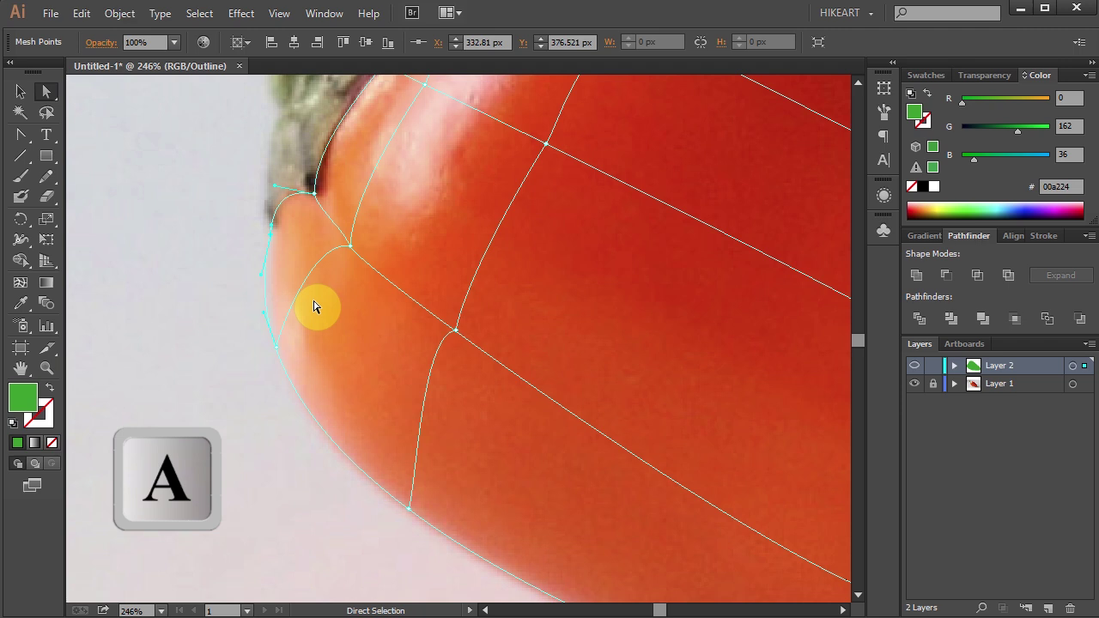
left_click(272, 237)
key("i")
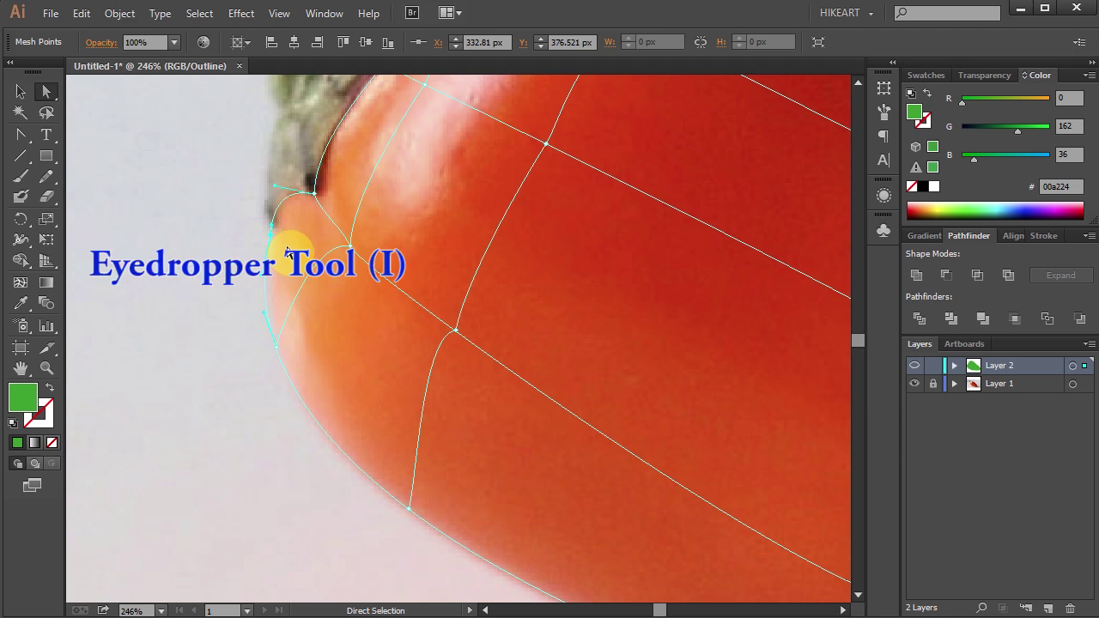
left_click_drag(22, 304, 91, 302)
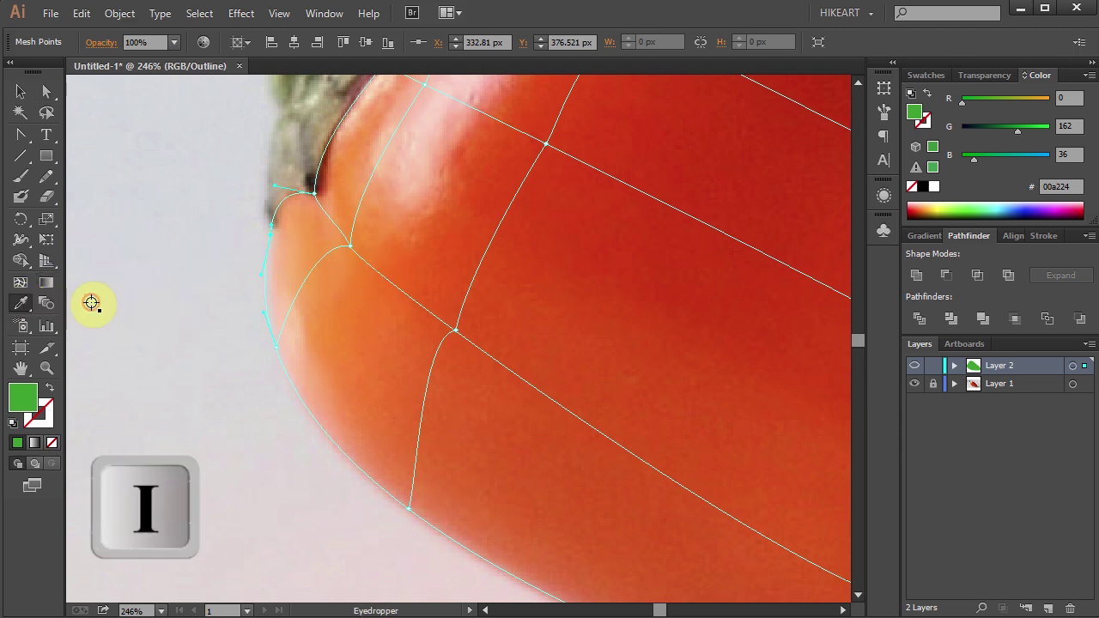
left_click(288, 242)
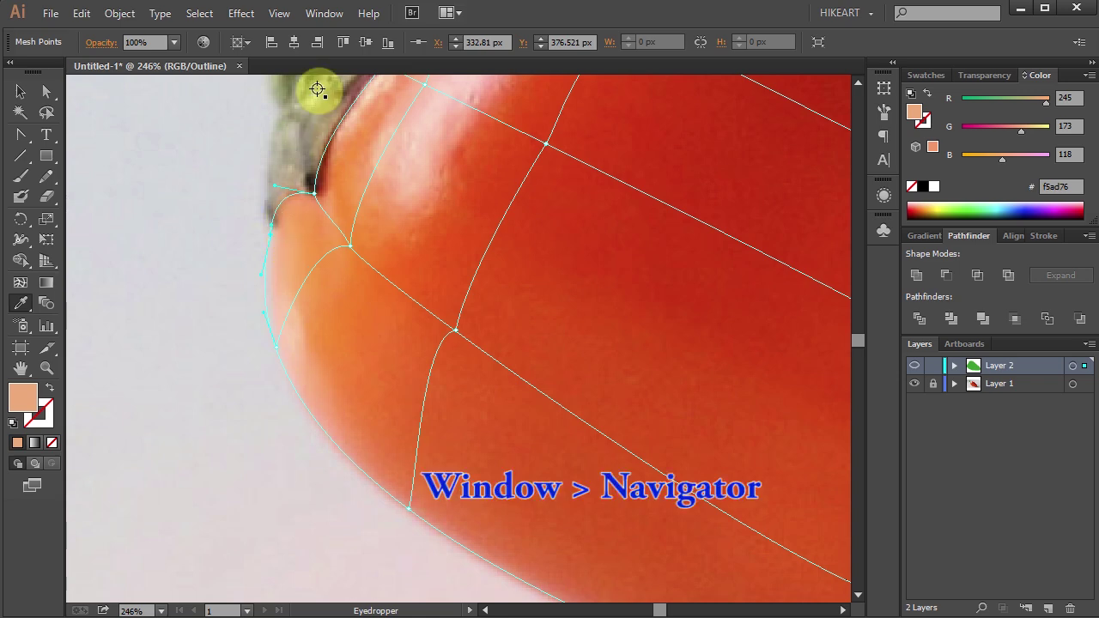
Step: Open the Navigator panel from the Window menu and dock it in the right panel group
left_click(331, 16)
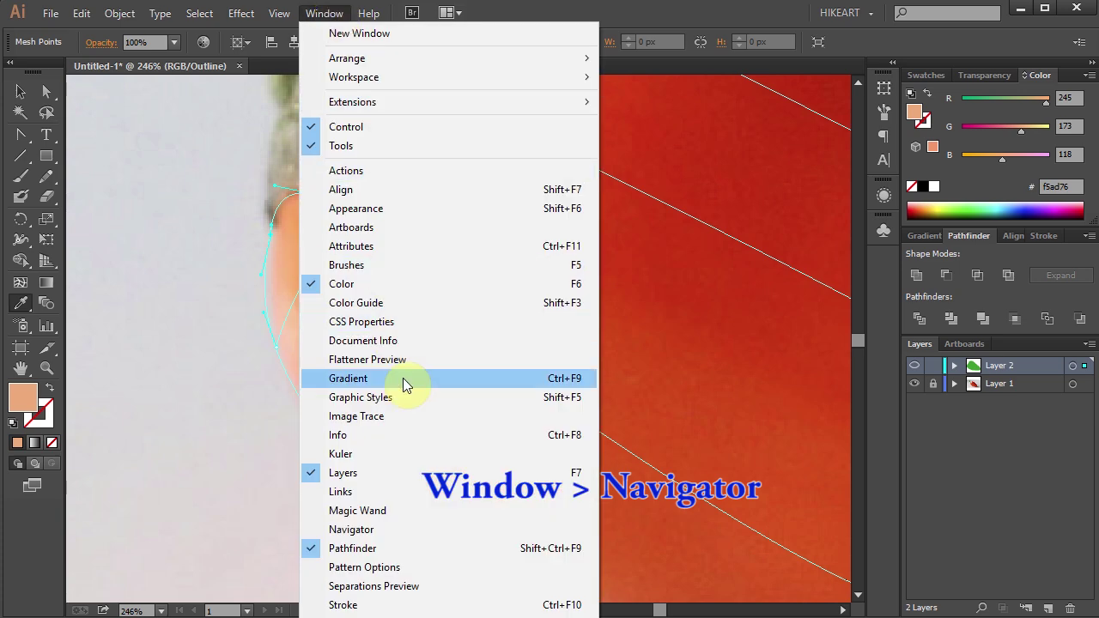
left_click(397, 529)
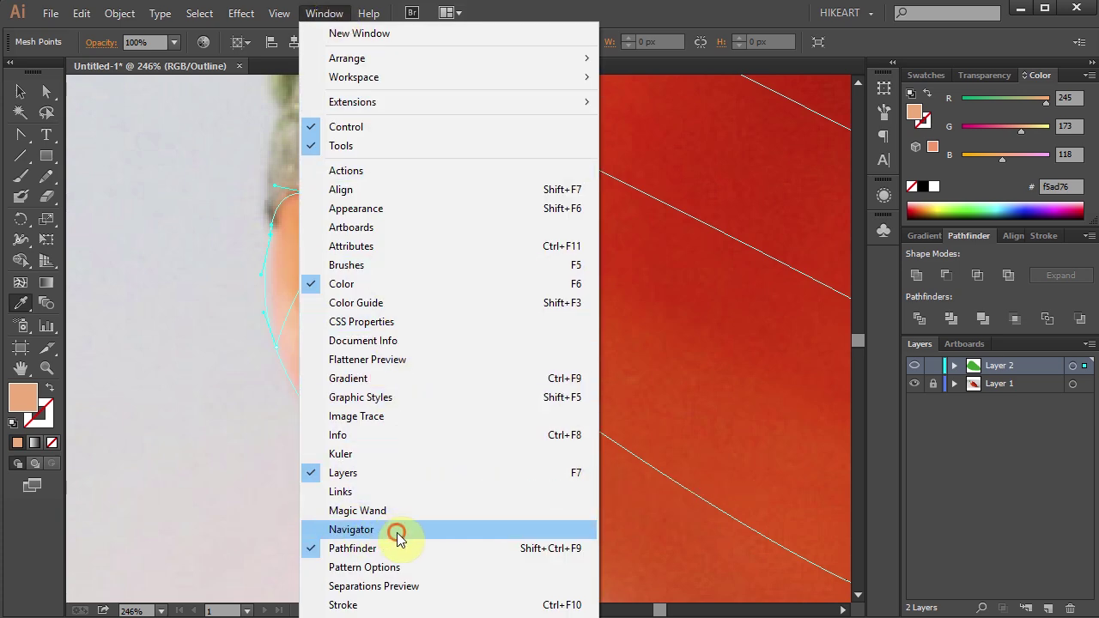
left_click_drag(687, 257, 940, 249)
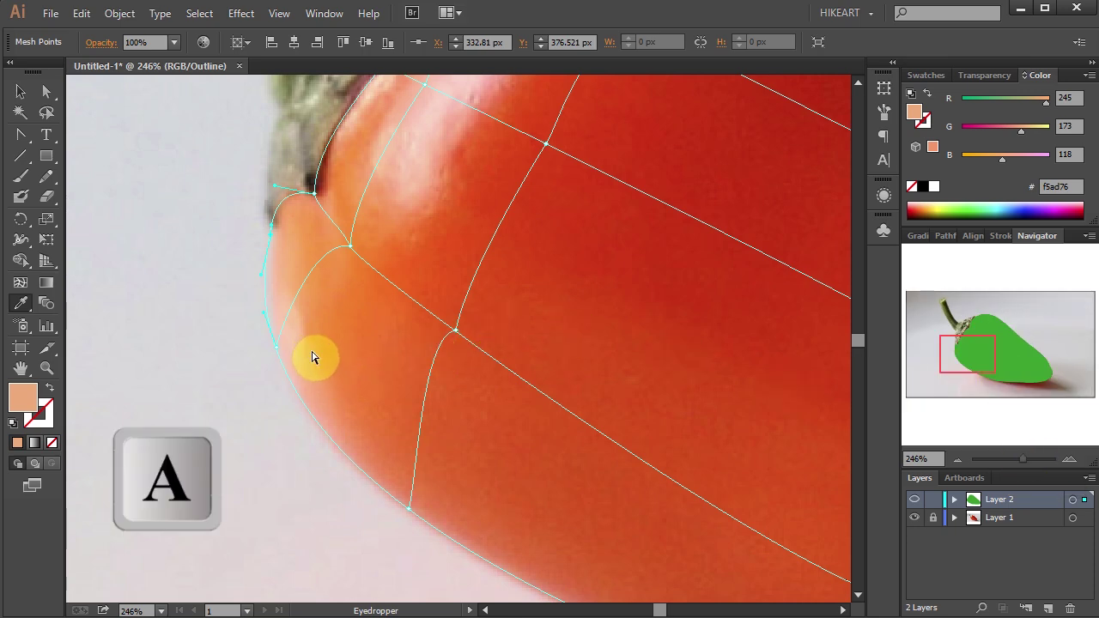
Step: Give the left-edge mesh point photo-sampled peach and the lower-edge point photo-sampled orange
key("a")
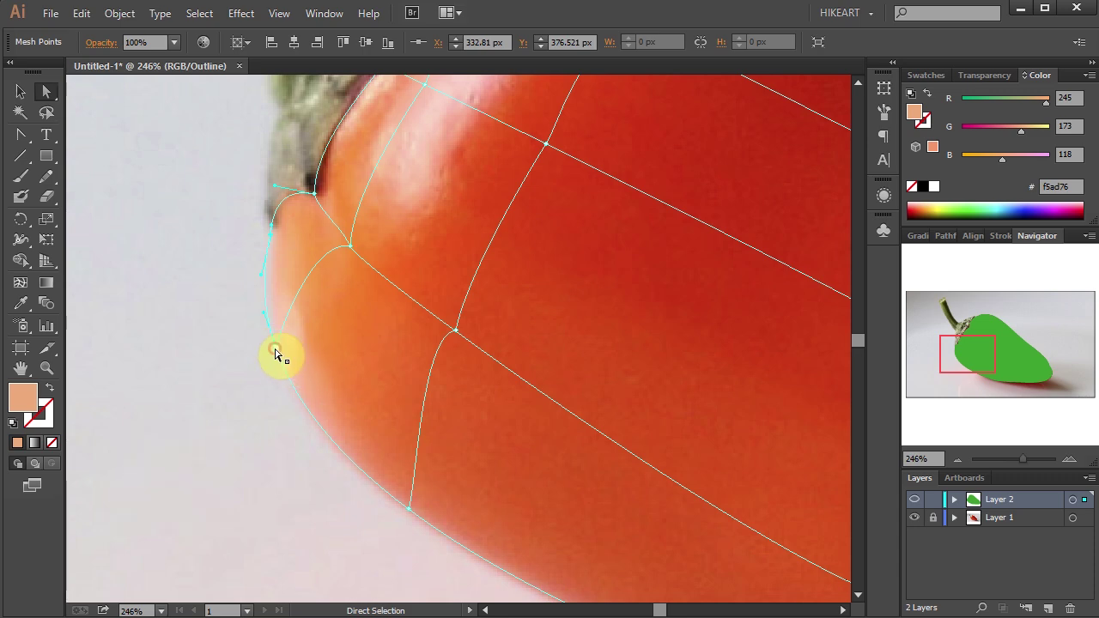
left_click(275, 351)
key("i")
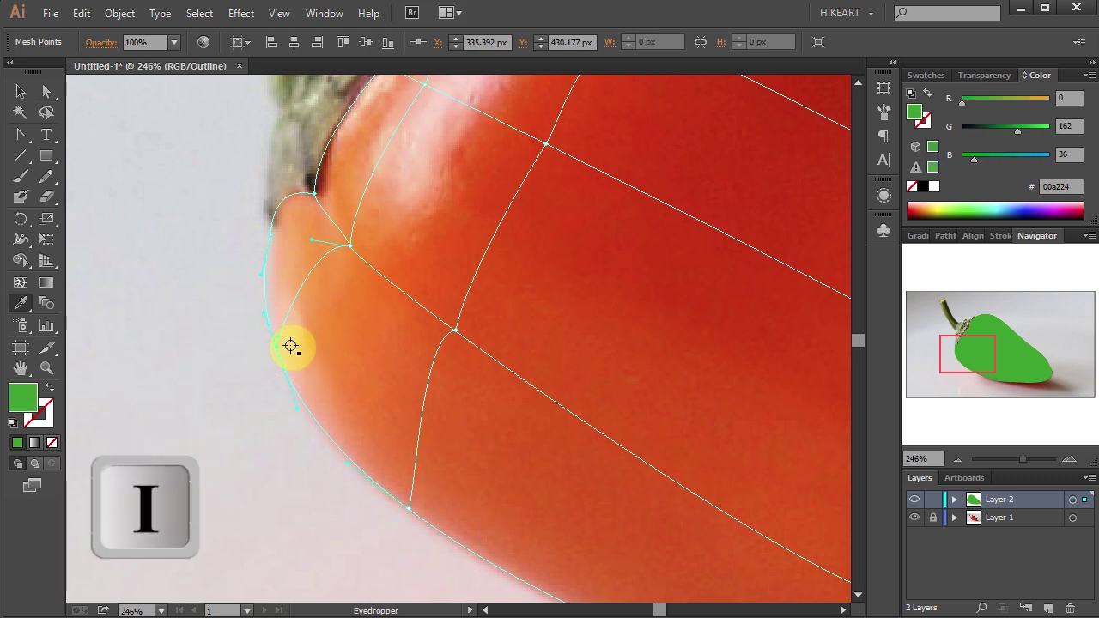
left_click(290, 346)
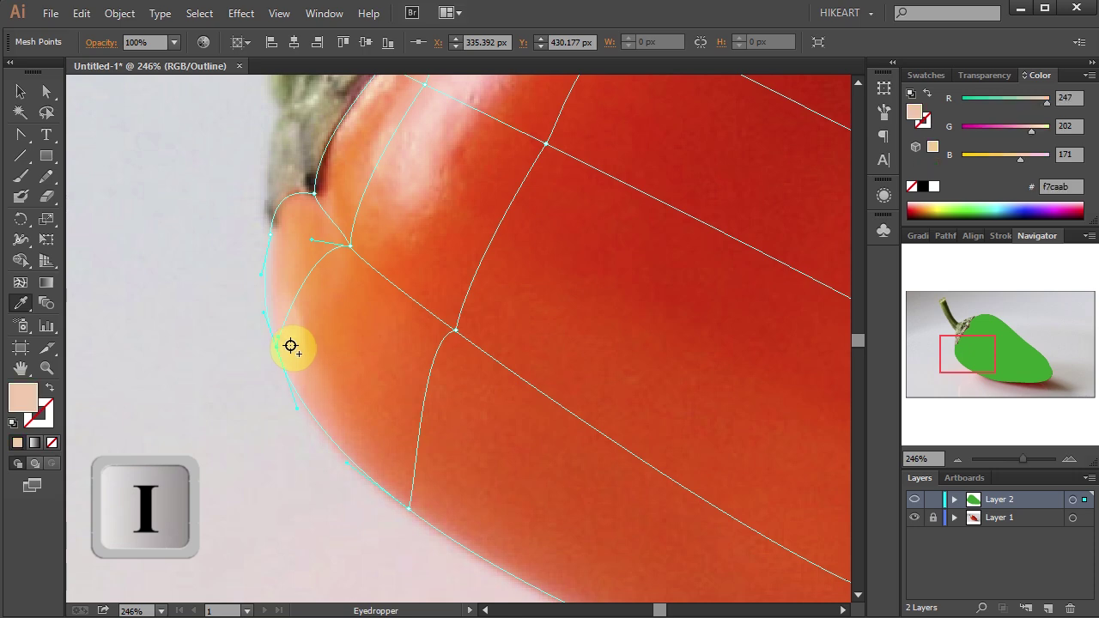
key("a")
left_click(410, 508)
key("i")
left_click(415, 490)
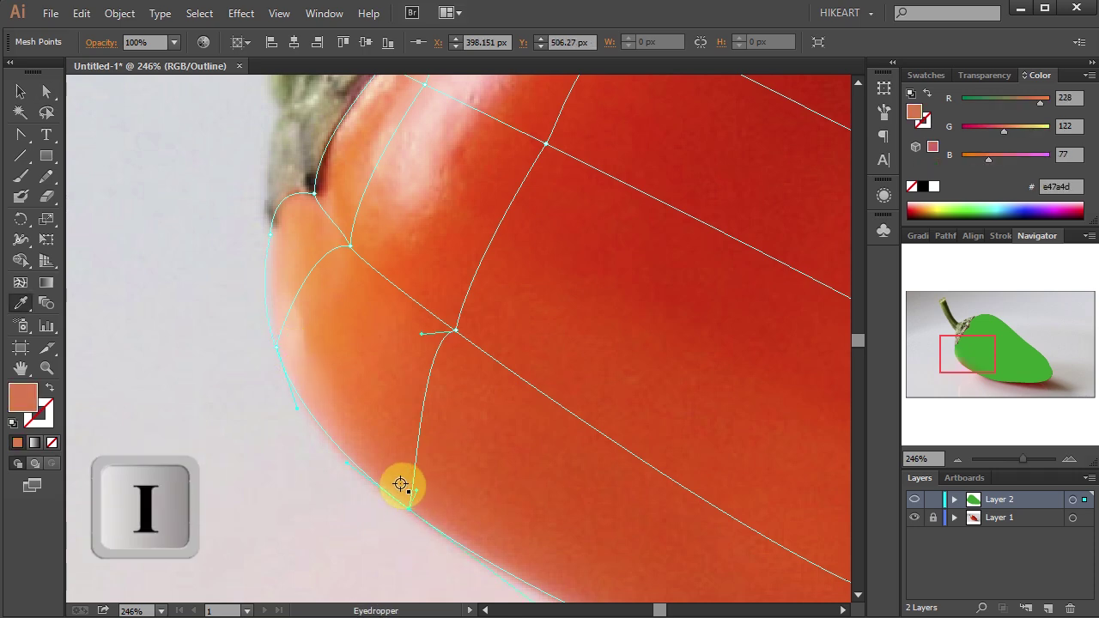
Step: Sample the photo's orange onto the central mesh intersection and the point beside the calyx
key("a")
left_click(456, 333)
key("i")
left_click(456, 353)
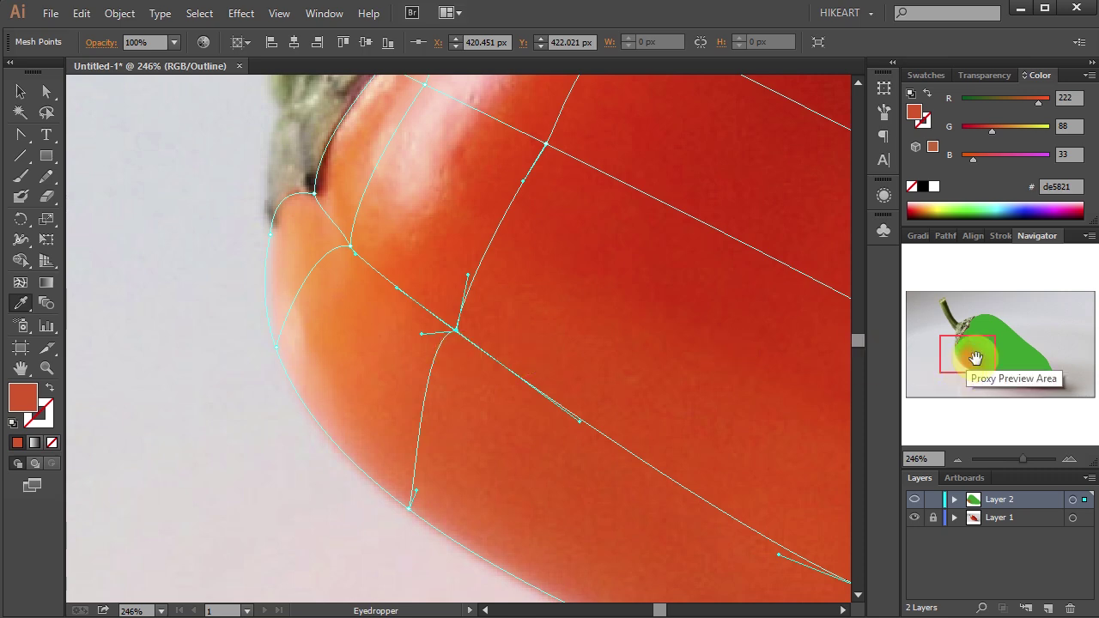
key("a")
left_click(351, 248)
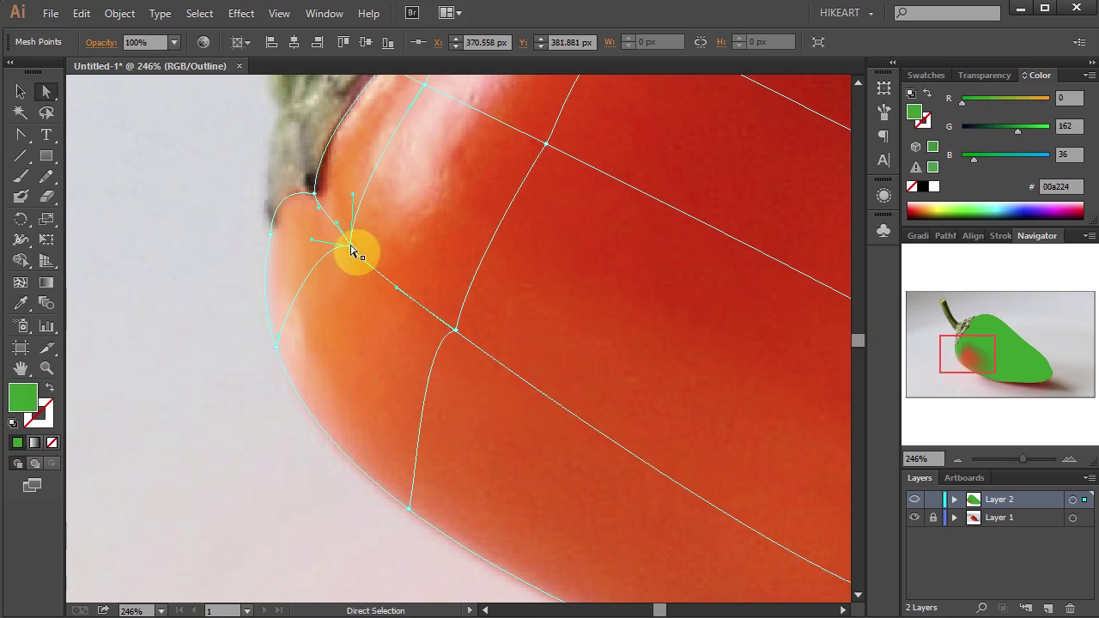
key("i")
left_click(347, 261)
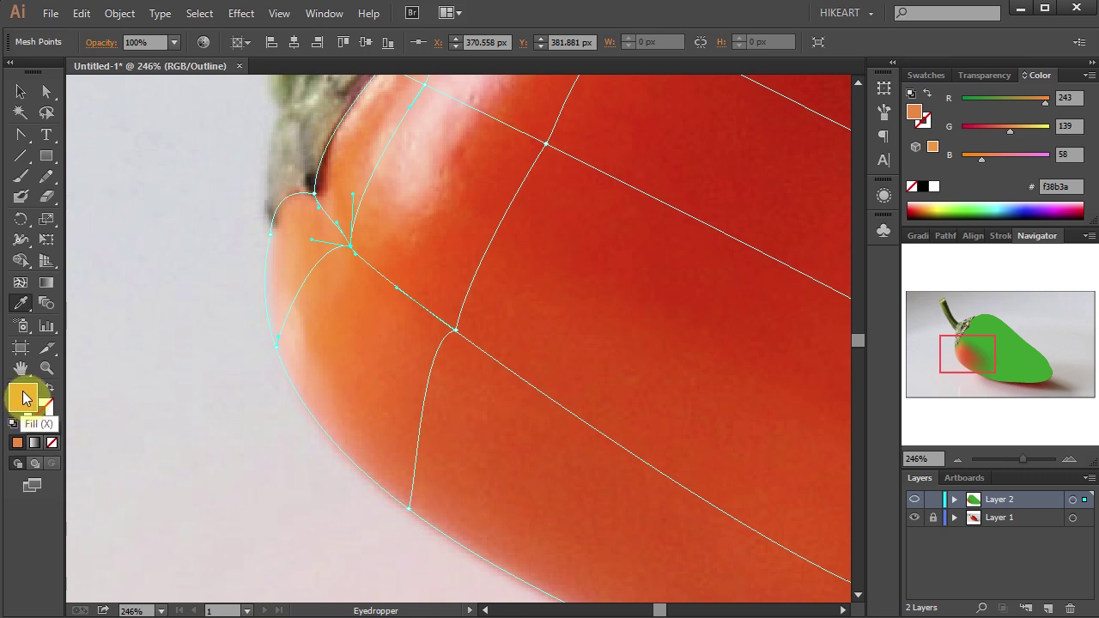
key("space")
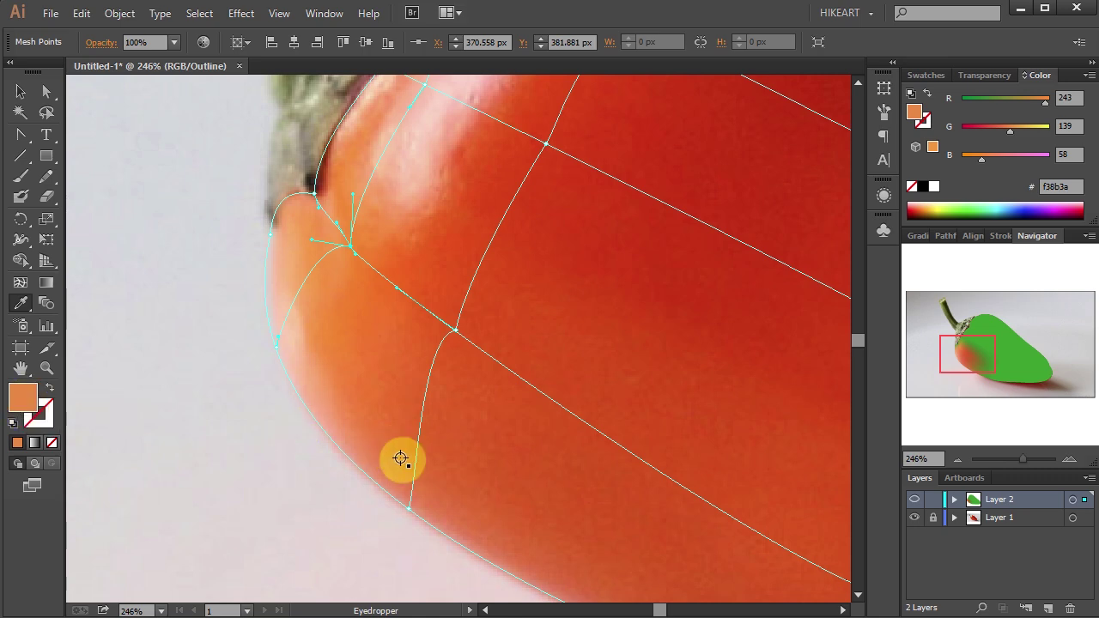
Step: Bring the lower edge into view and give a bottom-edge mesh point the photo's dark red
left_click_drag(507, 493, 346, 344)
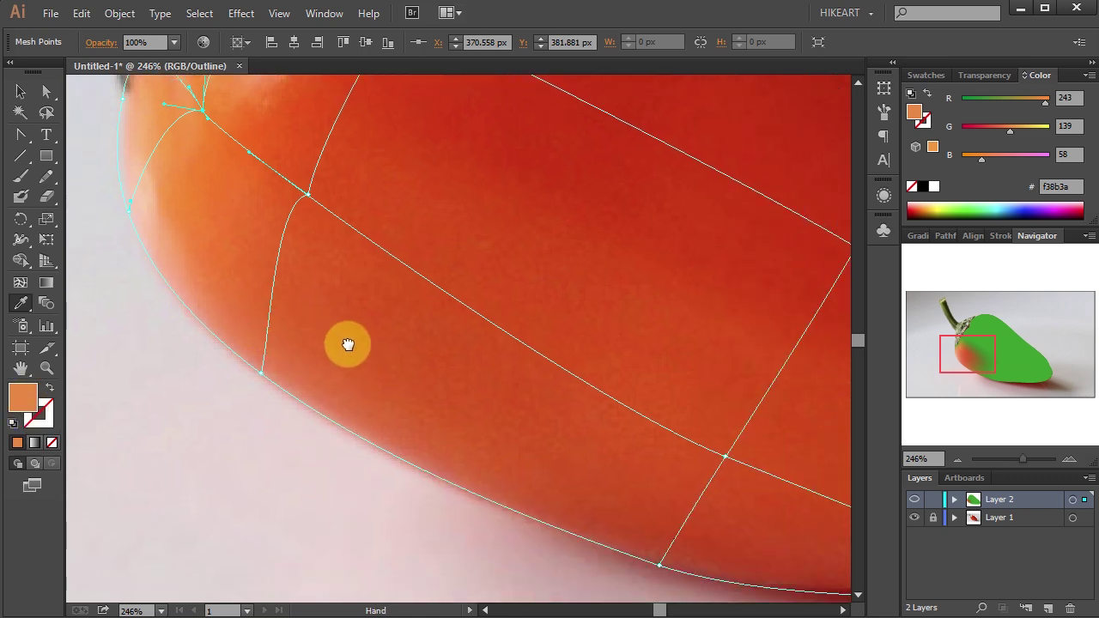
mouse_move(473, 417)
left_mouse_down()
mouse_move(338, 339)
mouse_move(321, 351)
left_mouse_up()
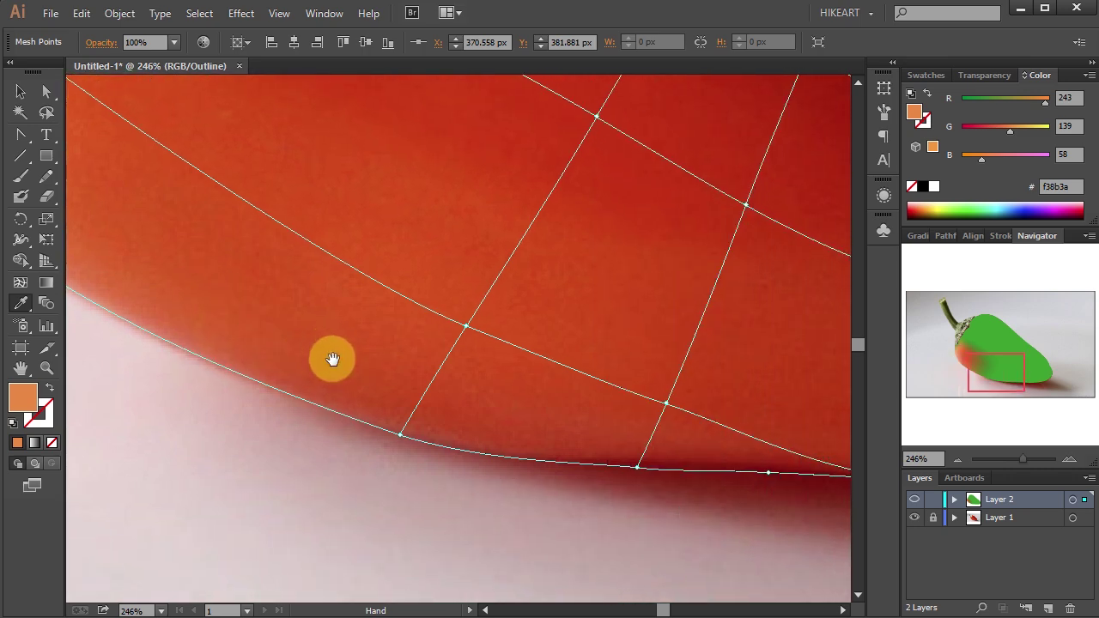
key("a")
left_click(401, 440)
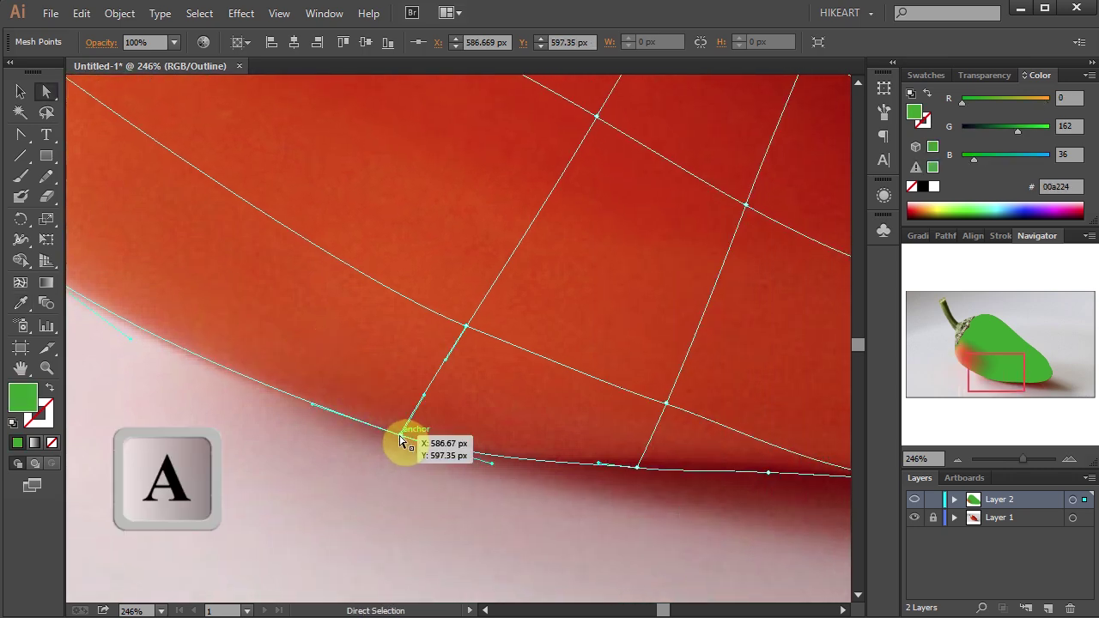
key("i")
left_click(391, 416)
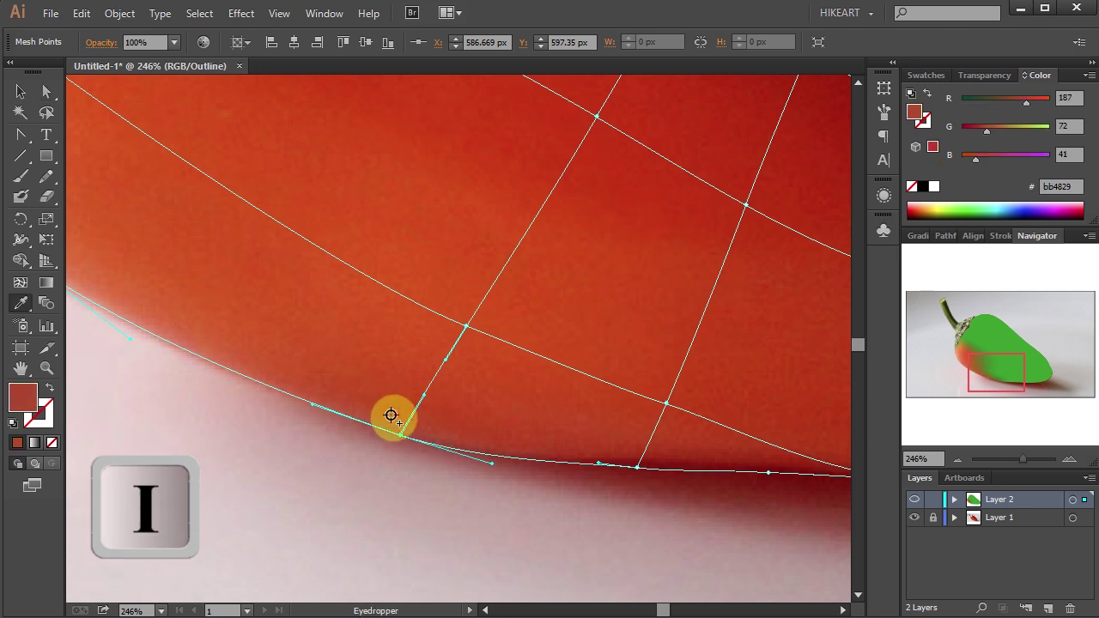
Step: Sample reds from the photo onto further bottom-edge points and the intersections above them
key("ctrl")
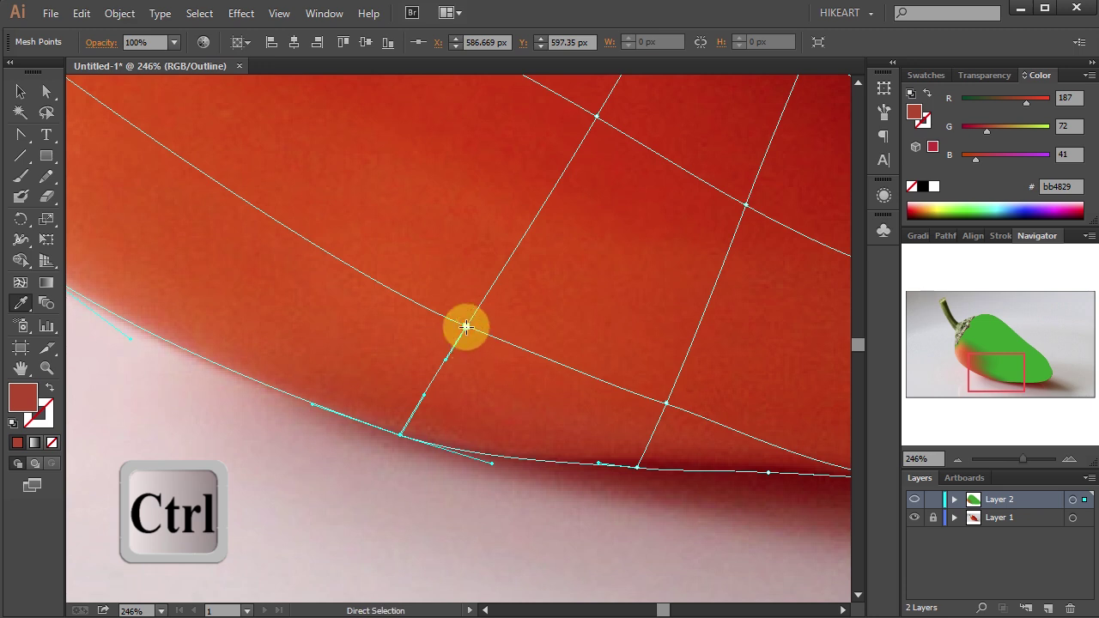
left_click(467, 330, "ctrl")
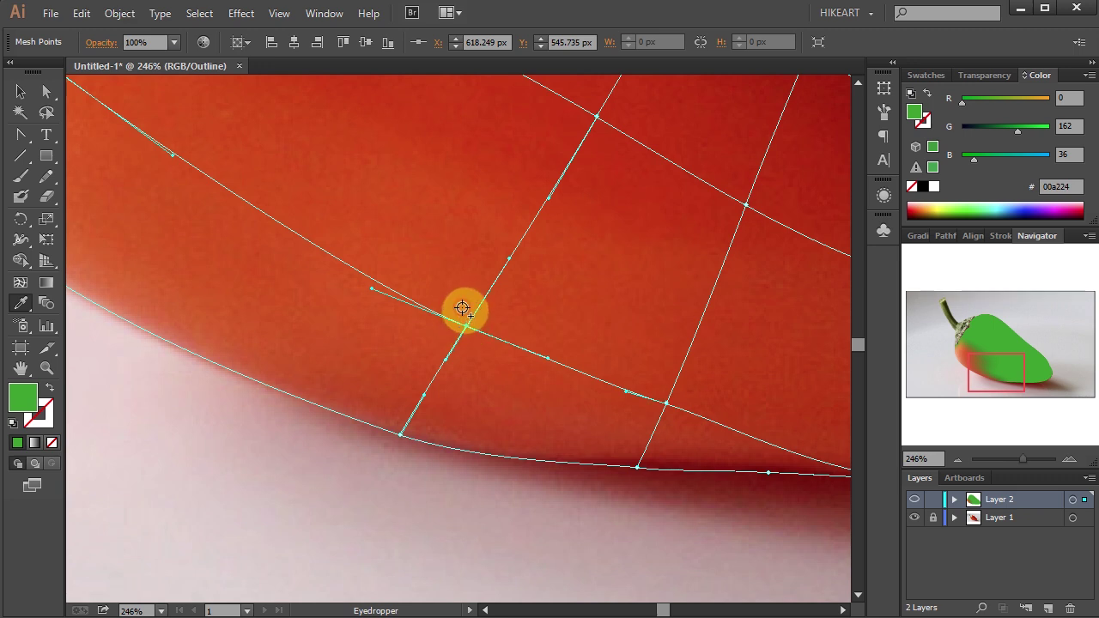
left_click(462, 309)
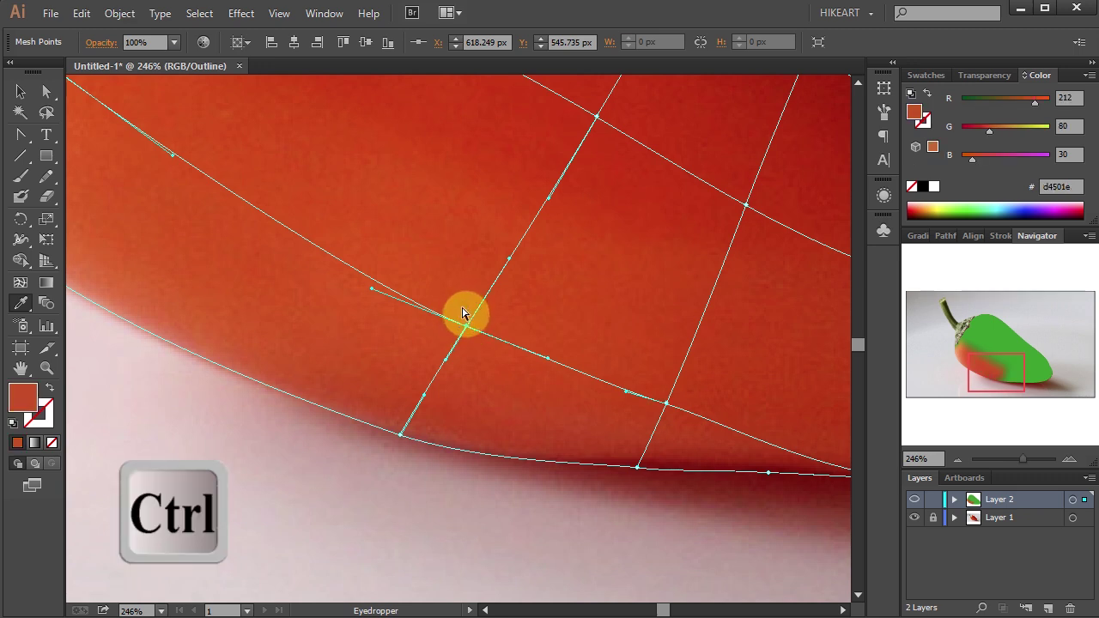
left_click(636, 470, "ctrl")
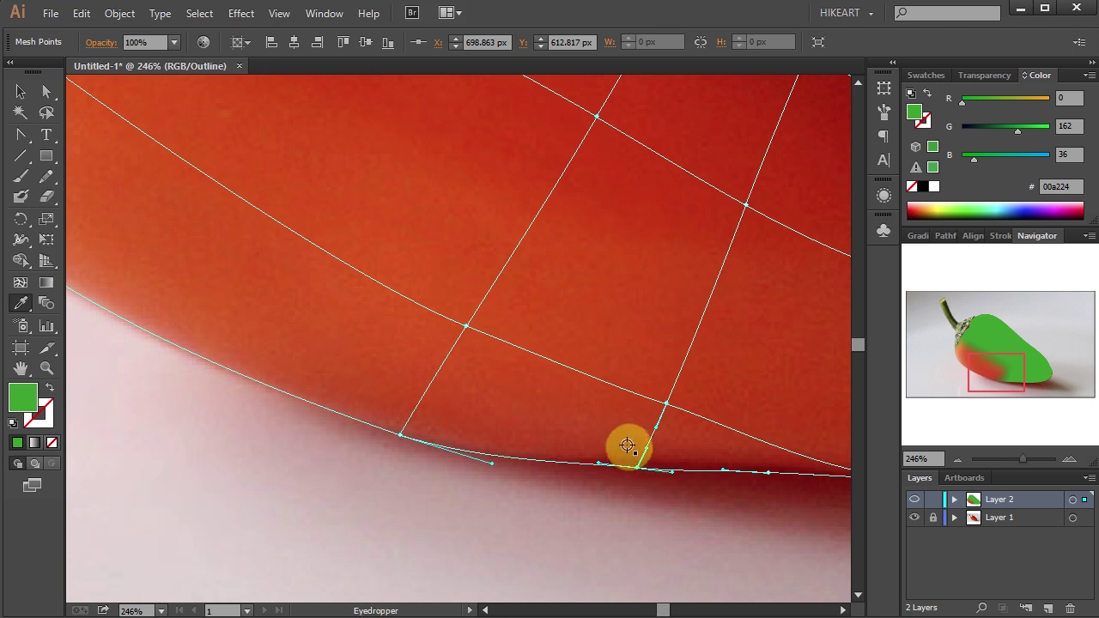
left_click(627, 446)
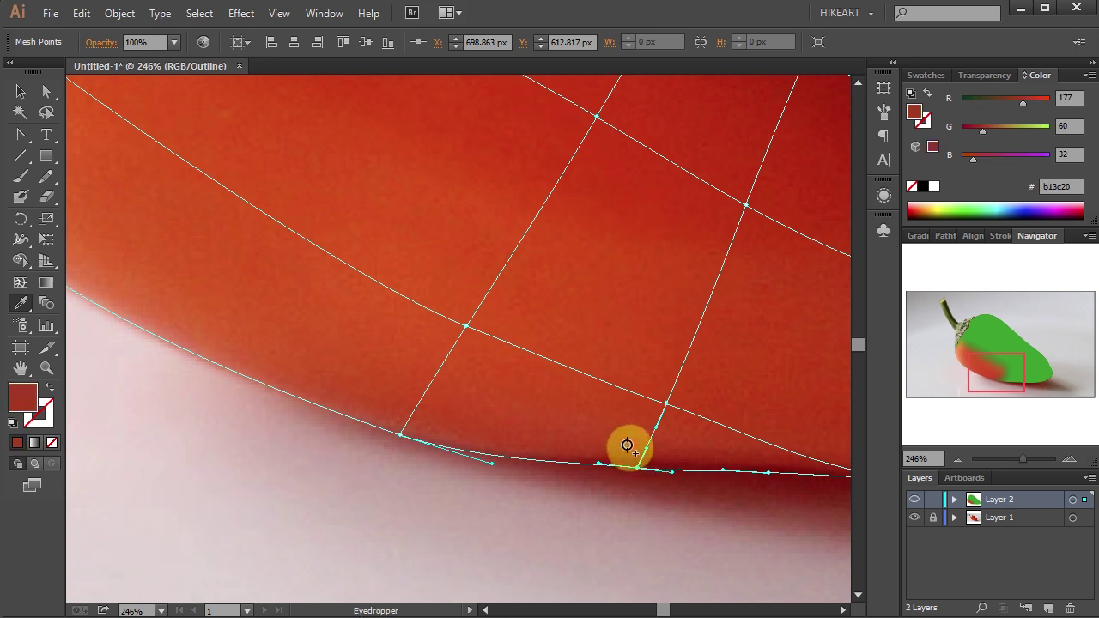
left_click(666, 405, "ctrl")
left_click(659, 392)
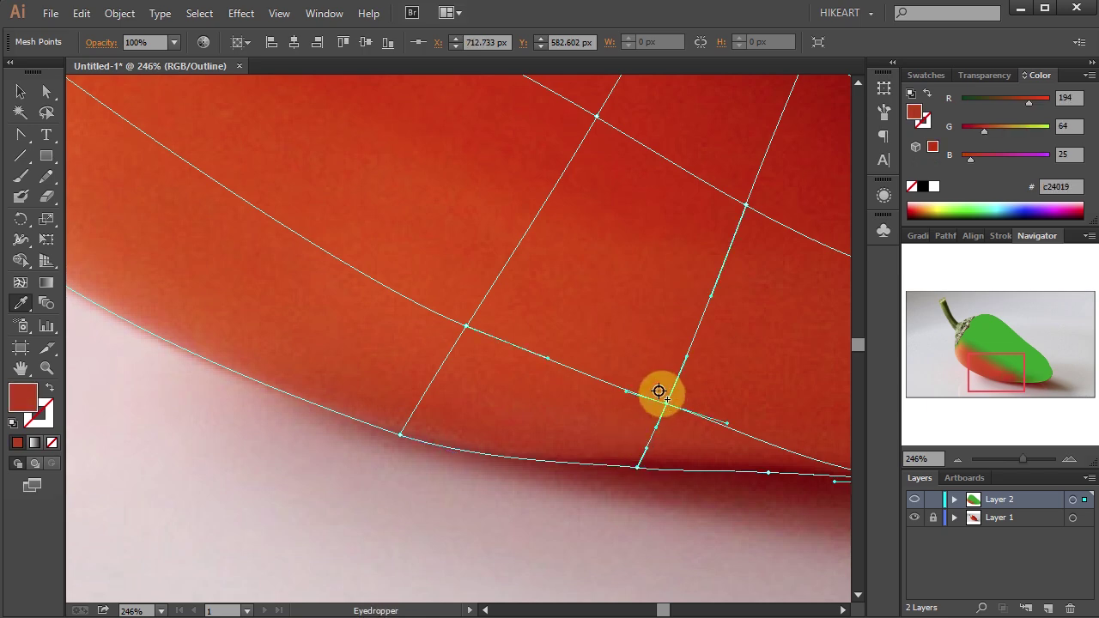
Step: Recolour mesh points near the upper edge, calyx and right end with sampled reds and orange
scroll(659, 391, "down", 5)
left_click(559, 250, "ctrl")
left_click(314, 466)
scroll(314, 467, "up", 5)
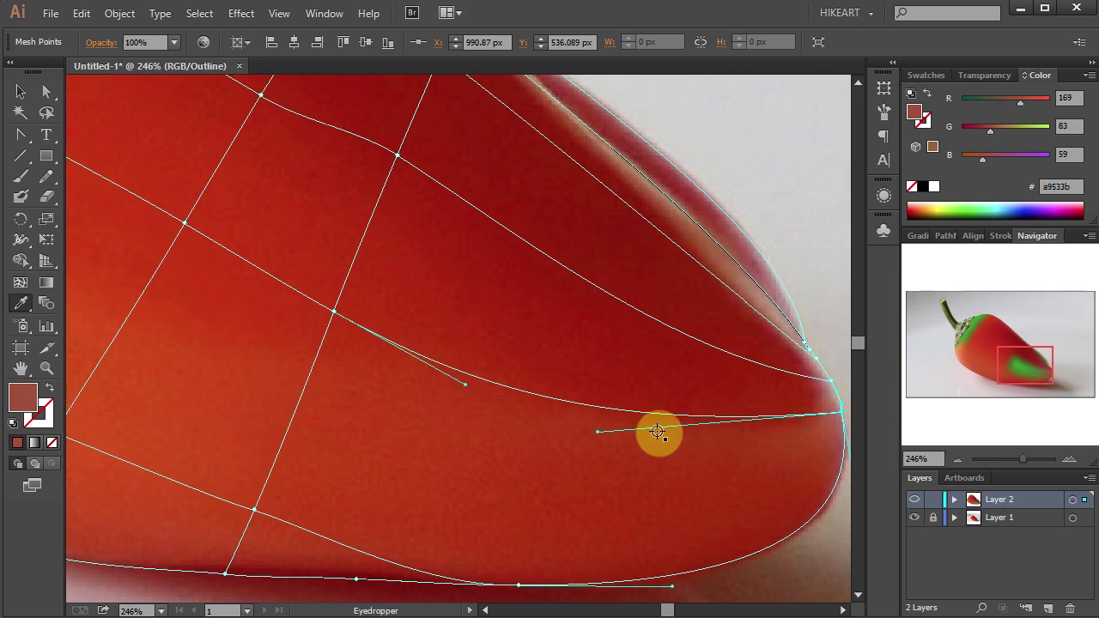
left_click(308, 473)
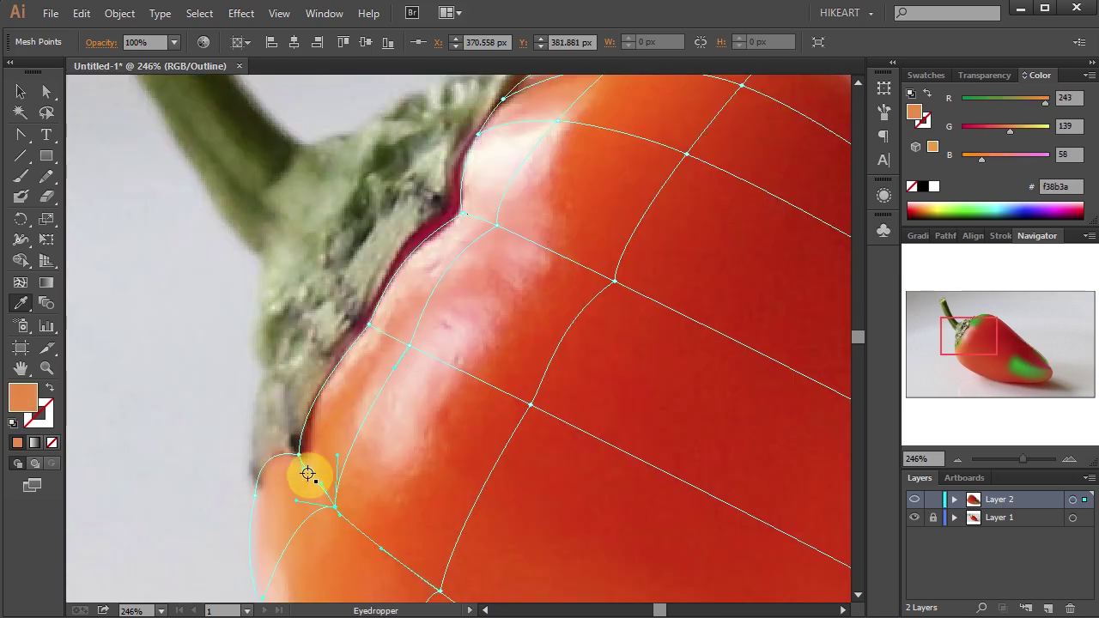
left_click(481, 136, "ctrl")
scroll(483, 140, "up", 3)
scroll(724, 215, "down", 5)
left_click(563, 431)
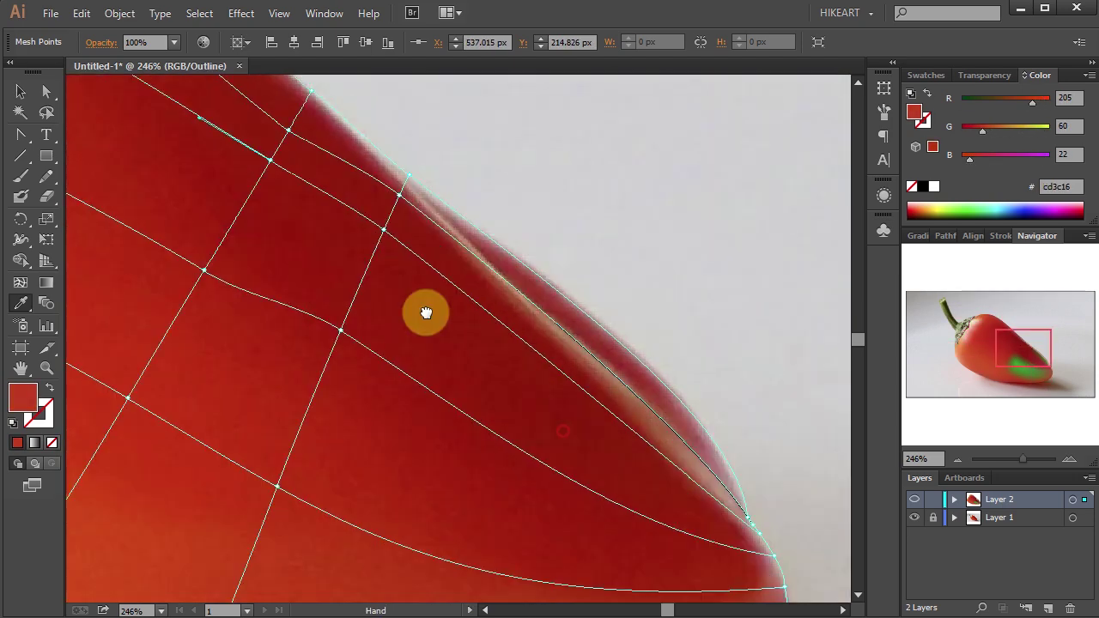
left_click_drag(426, 312, 390, 263)
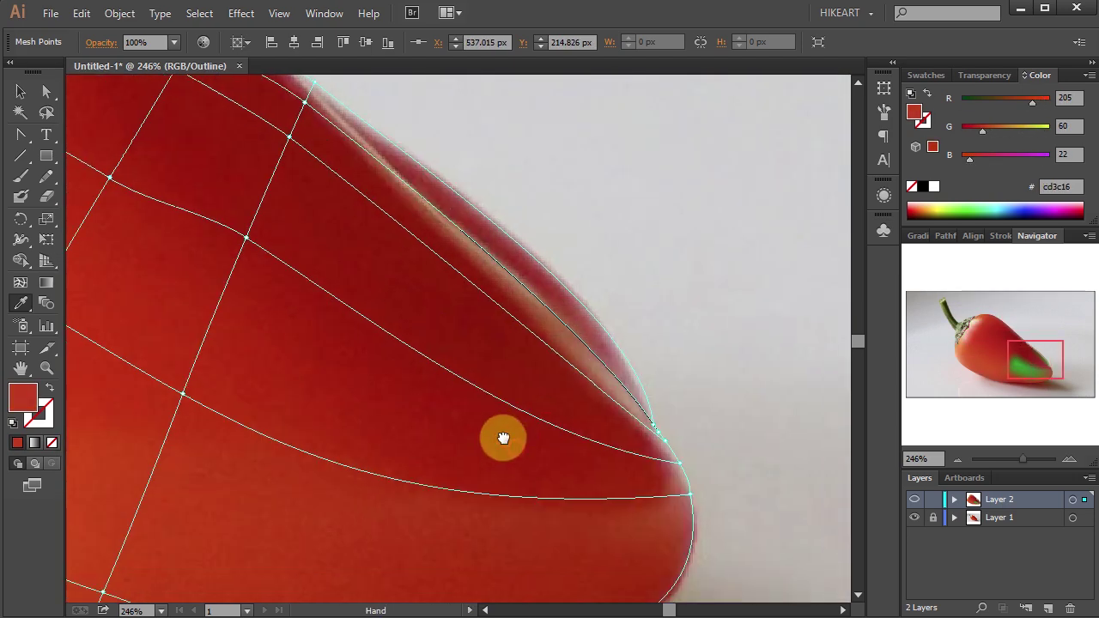
left_click_drag(503, 439, 456, 422)
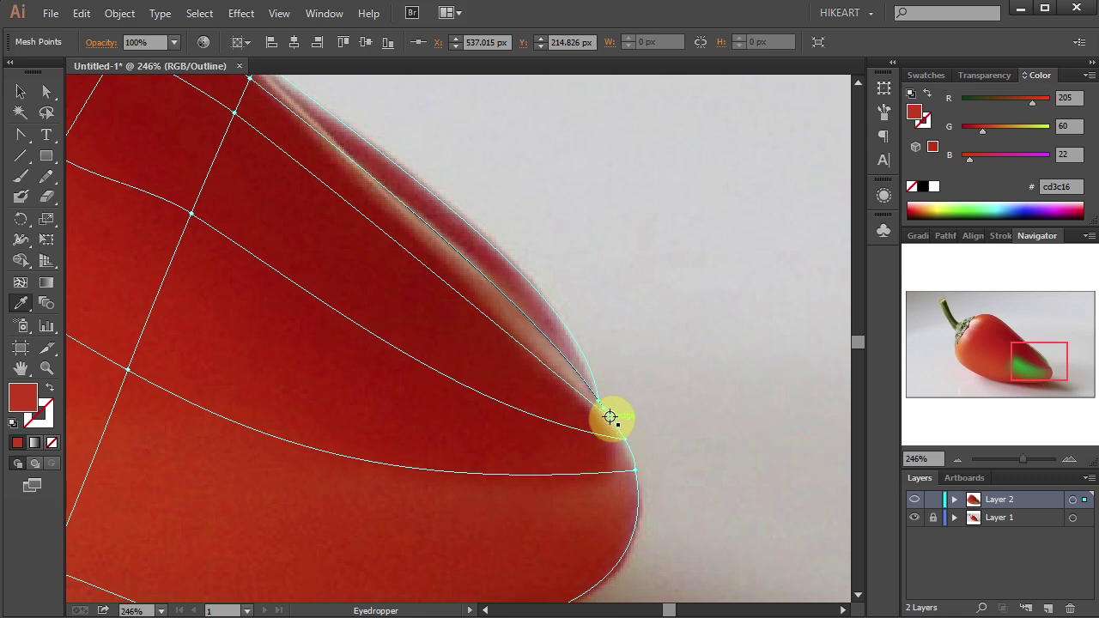
key("ctrl")
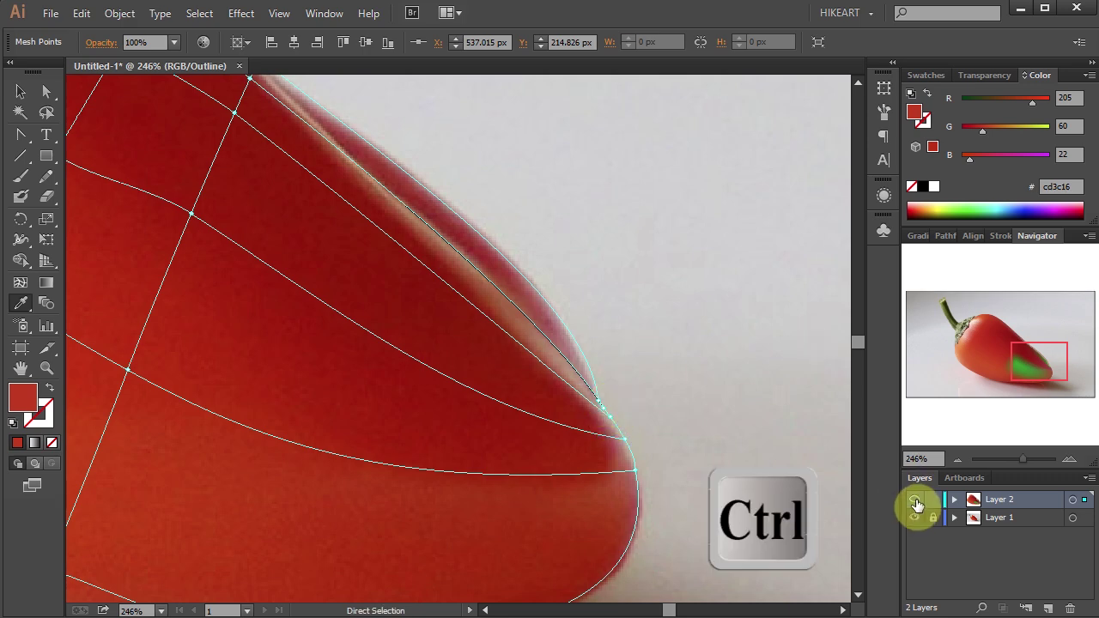
Step: Preview the mesh layer in colour, zoom in on the tip, and select the green tip point
left_click(916, 501, "ctrl")
scroll(601, 481, "up", 3)
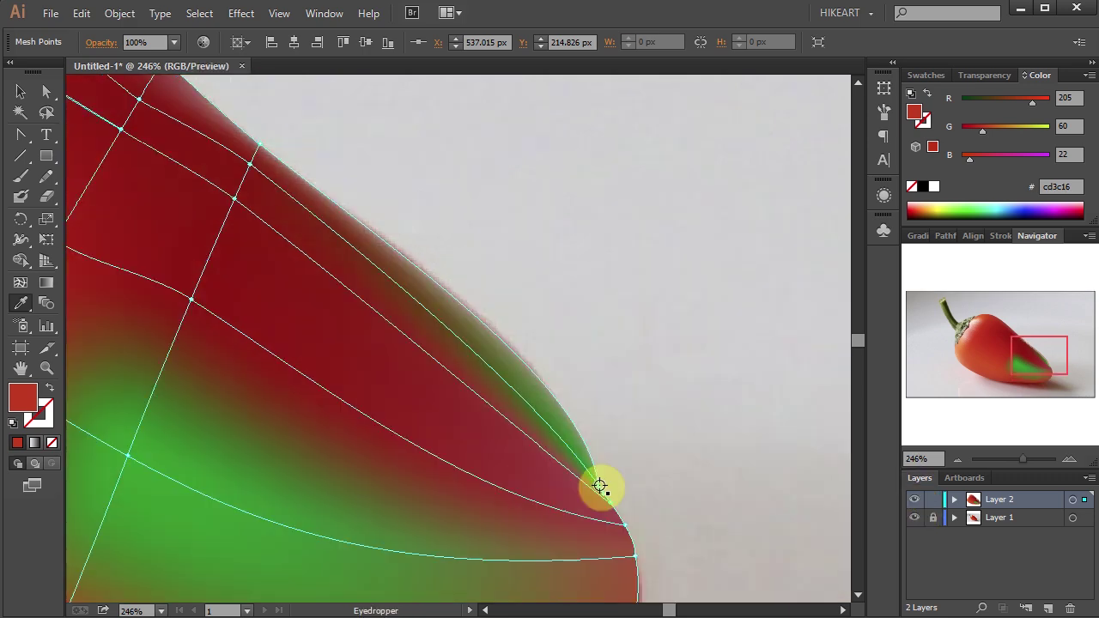
key("ctrl+space")
key("z")
left_click_drag(512, 409, 678, 541)
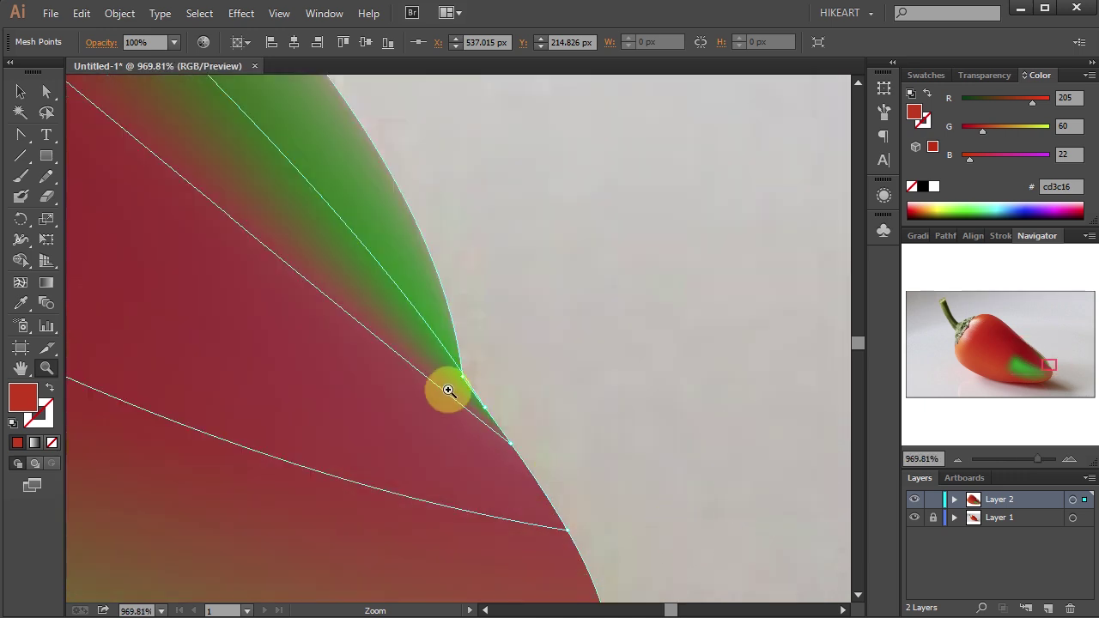
key("a")
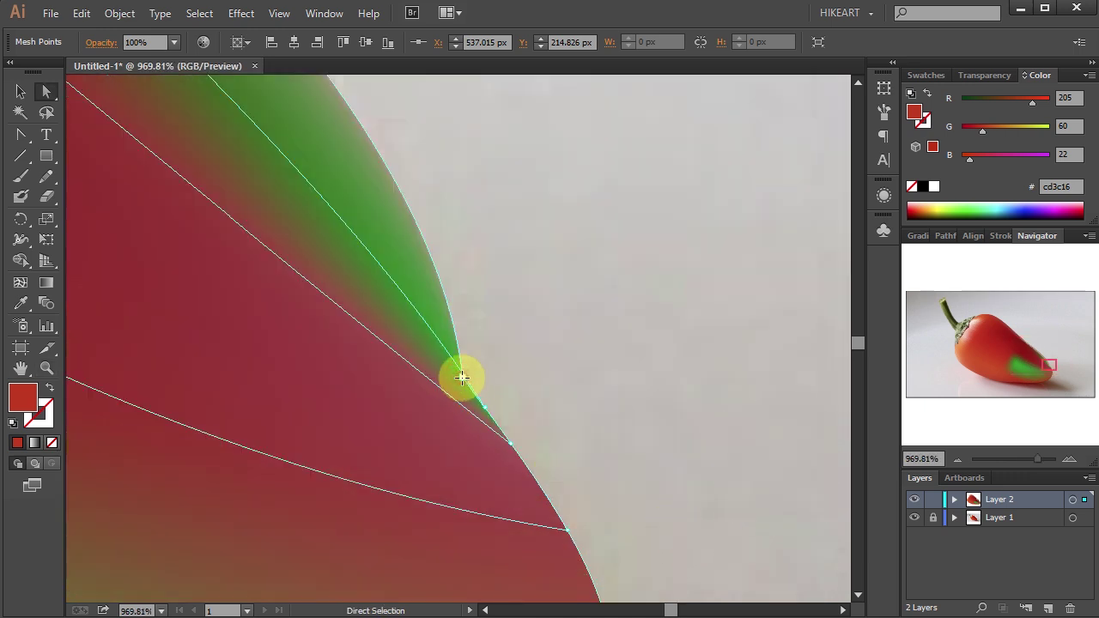
left_click(462, 383)
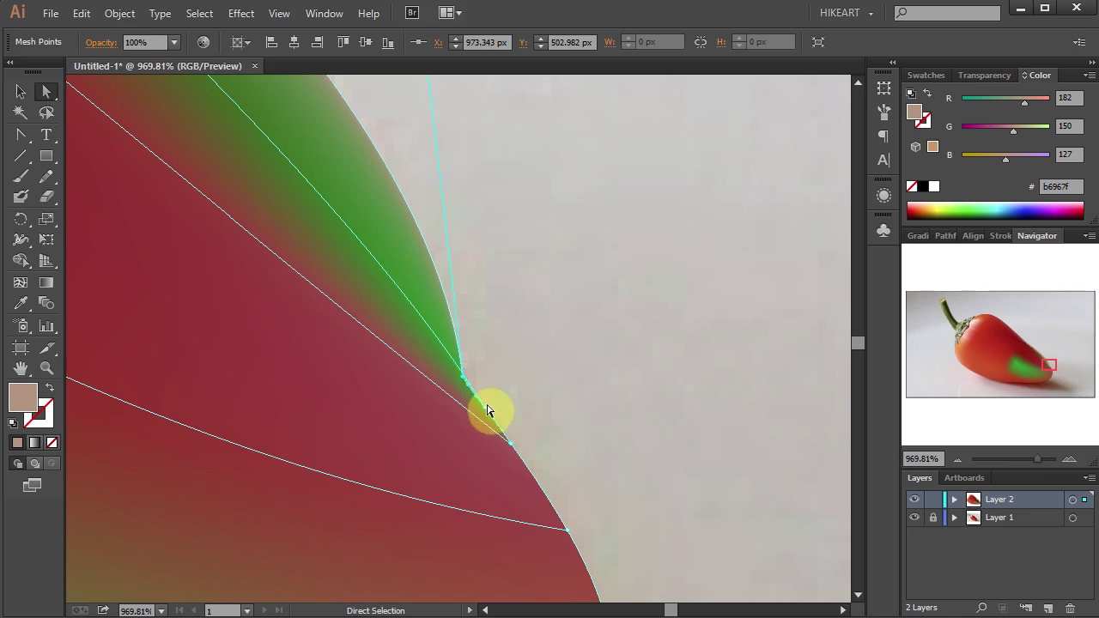
left_click(486, 415)
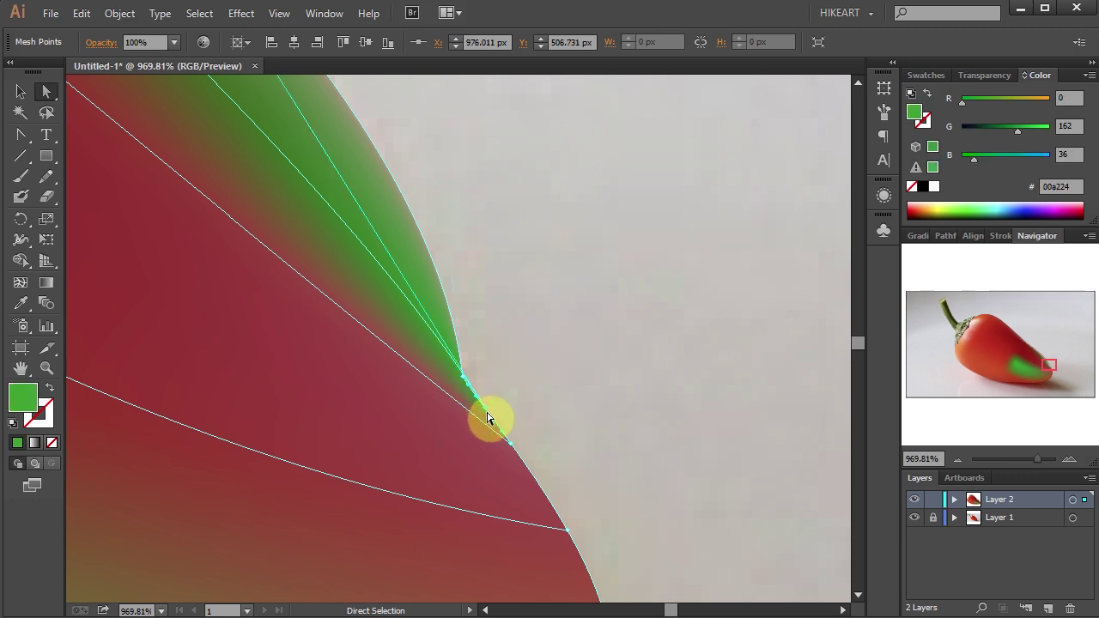
Step: Sample a beige colour from the photo onto the tip's edge mesh point
key("ctrl")
left_click(915, 500, "ctrl")
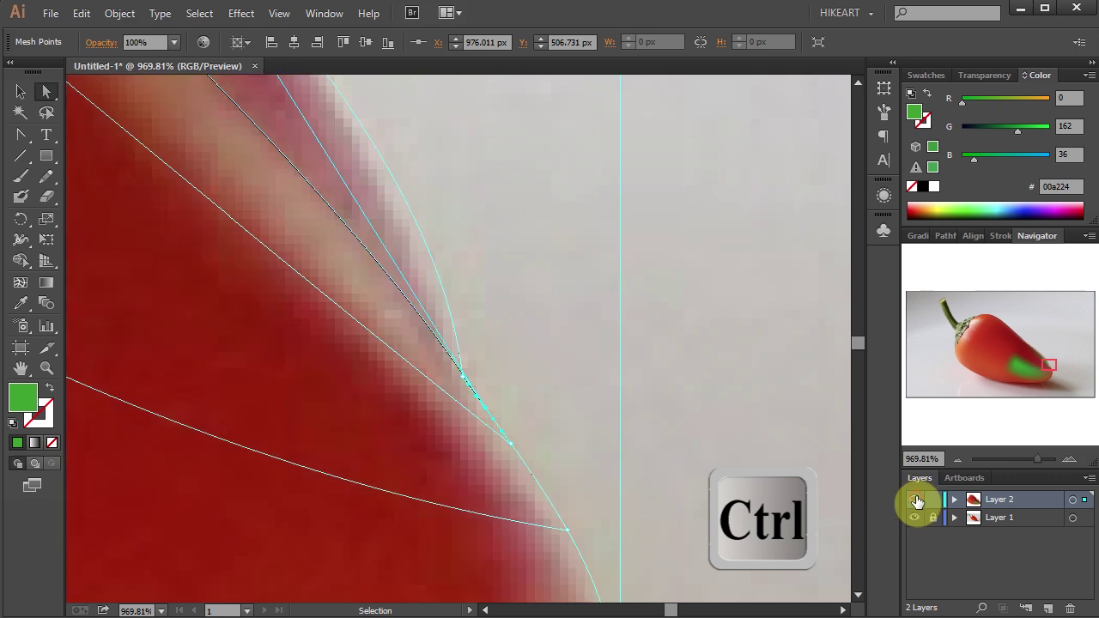
key("i")
left_click(475, 408)
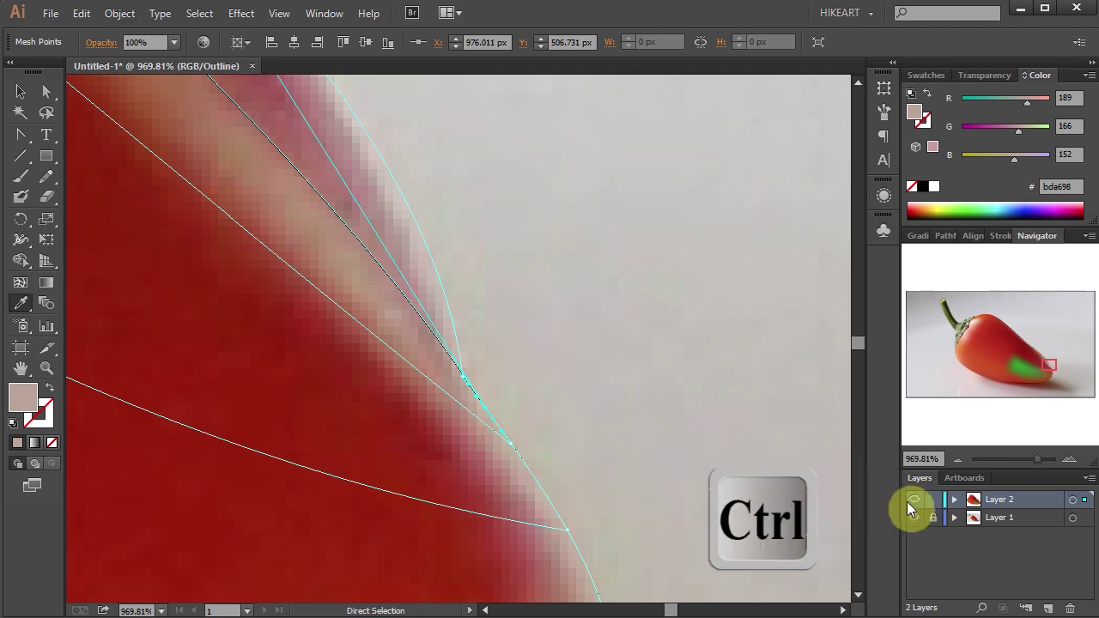
left_click(914, 500, "ctrl")
Step: Zoom in on the green patch near the tip and select the mesh point inside it
scroll(545, 459, "down", 6)
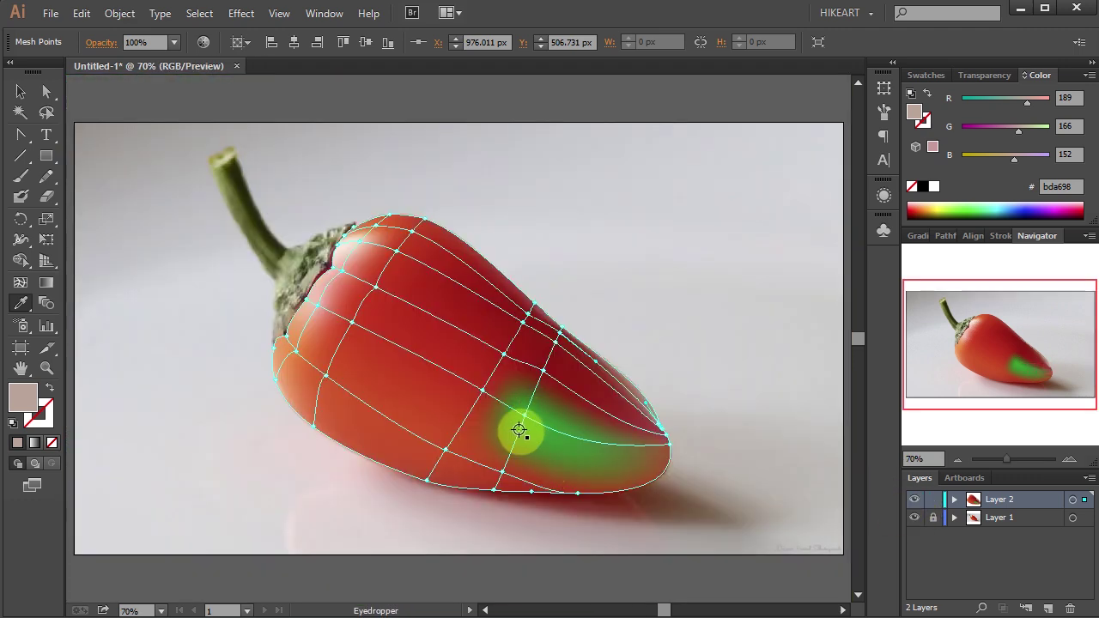
key("z")
left_click_drag(443, 370, 716, 517)
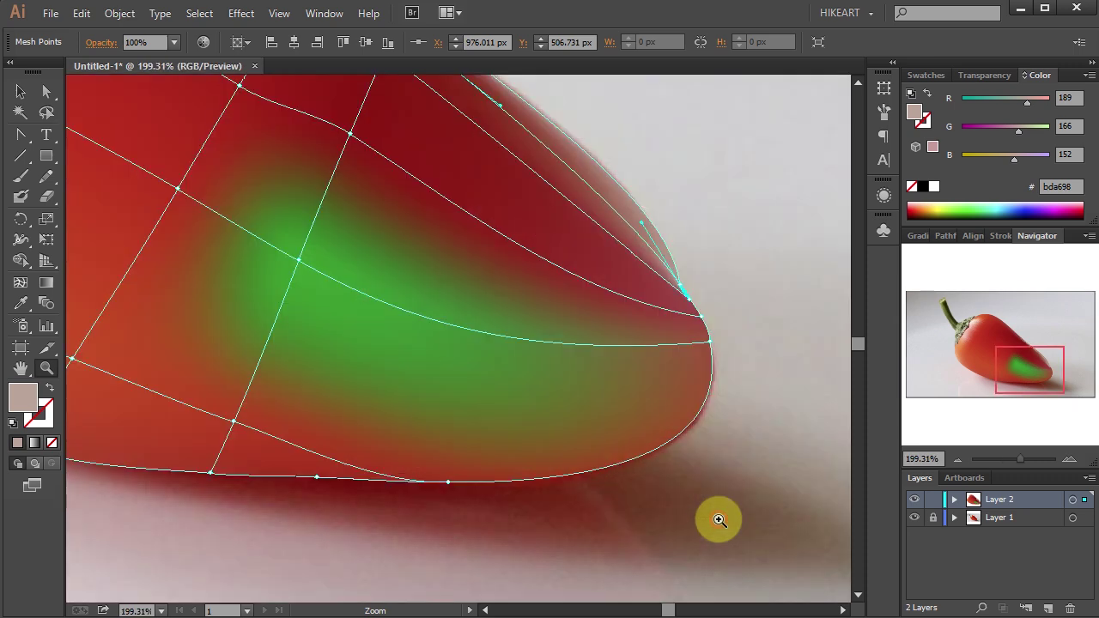
key("a")
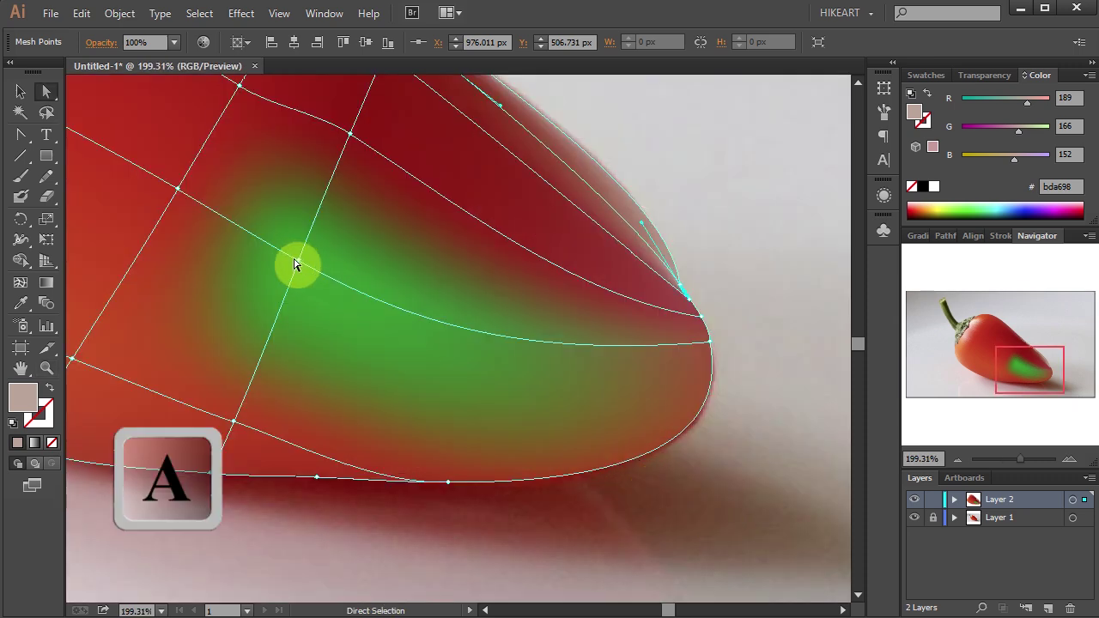
left_click(299, 265)
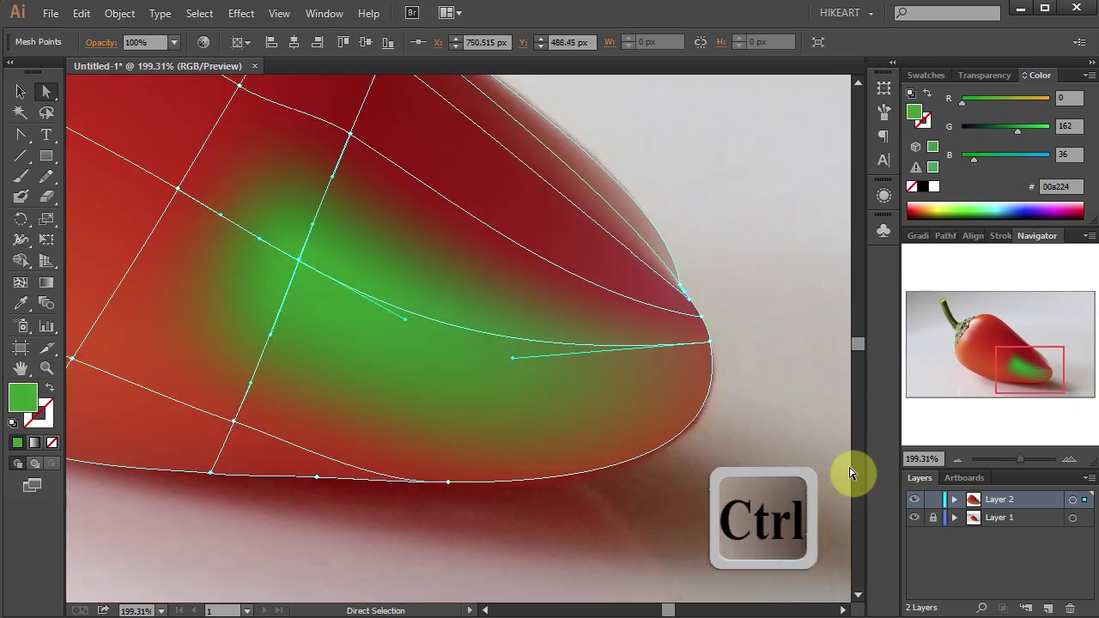
left_click(915, 502, "ctrl")
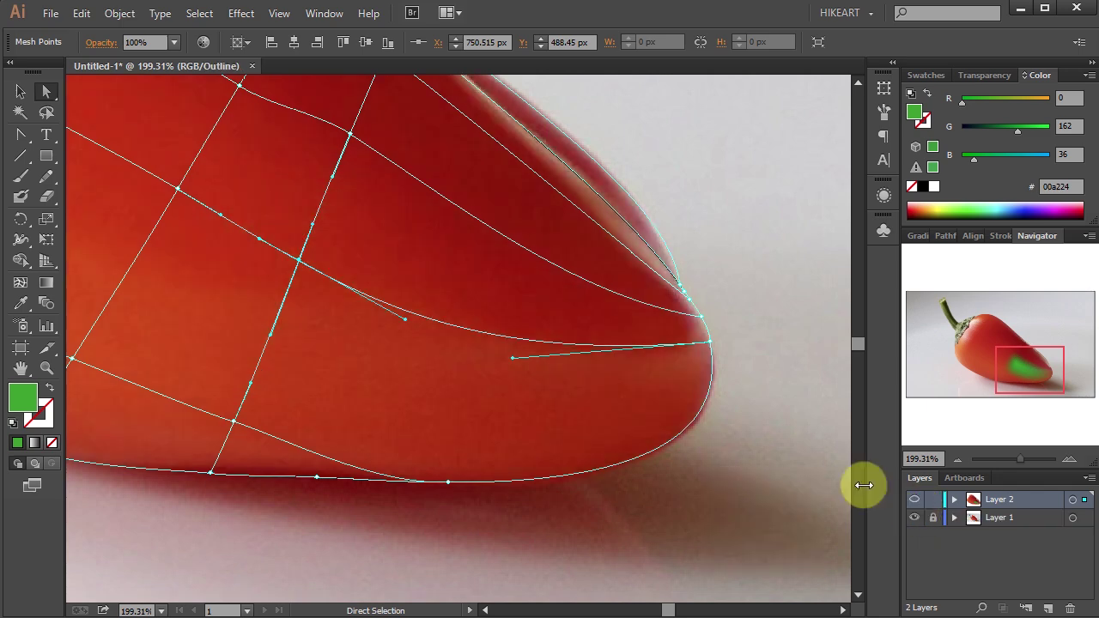
Step: Give the green-patch mesh point red sampled from the photo and compare it against the photo
key("i")
left_click(319, 260)
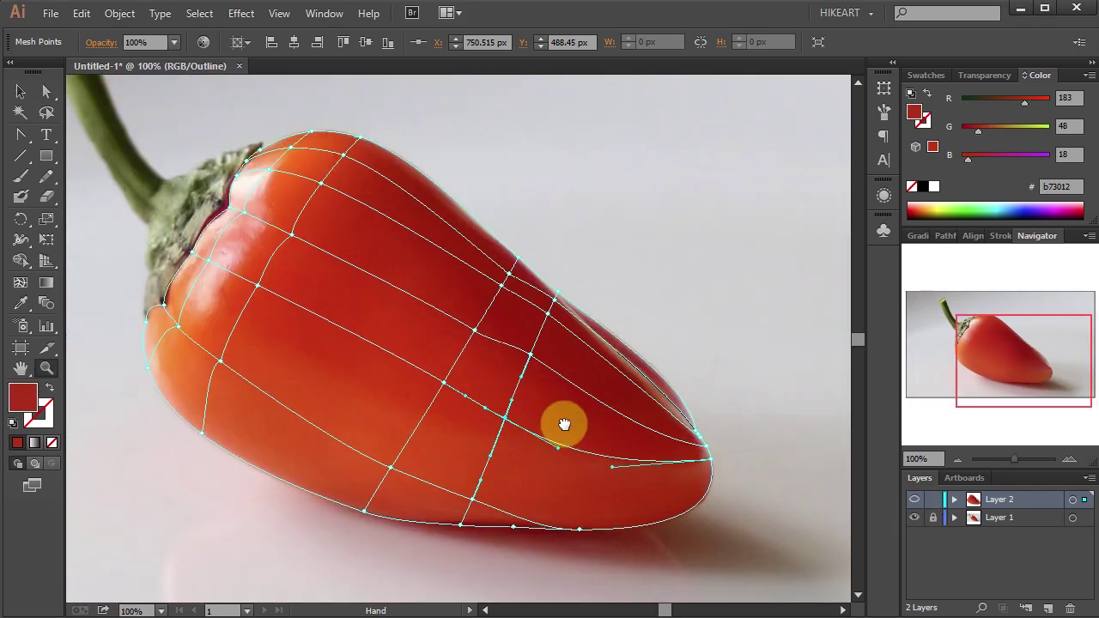
left_click(914, 499)
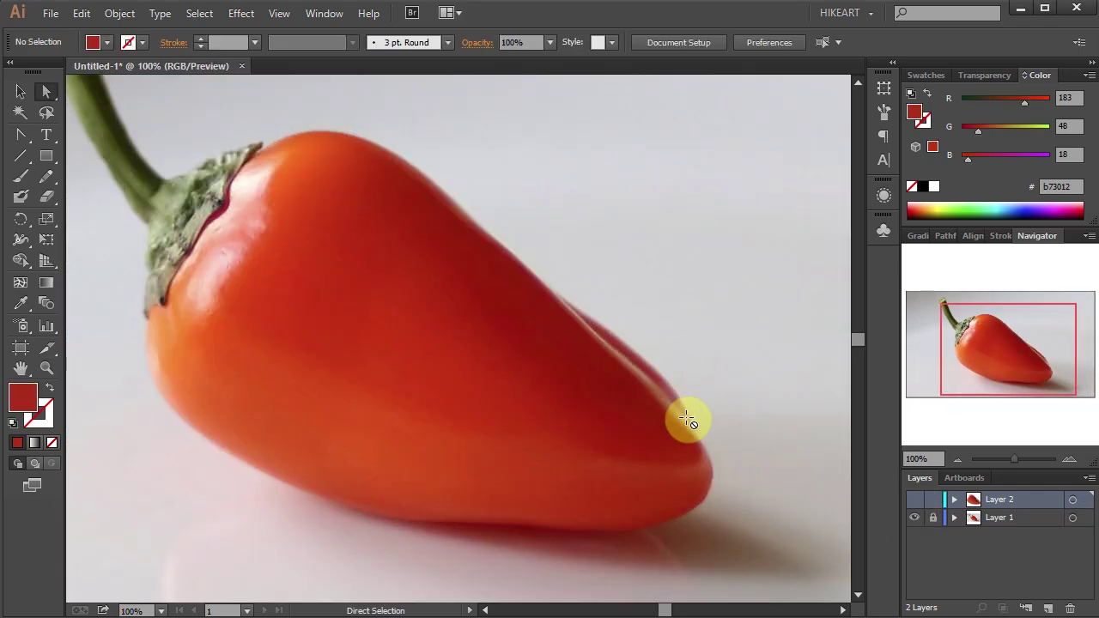
left_click(914, 501, "ctrl")
Step: Zoom to the upper edge near the tip and add a mesh line across the highlight
key("z")
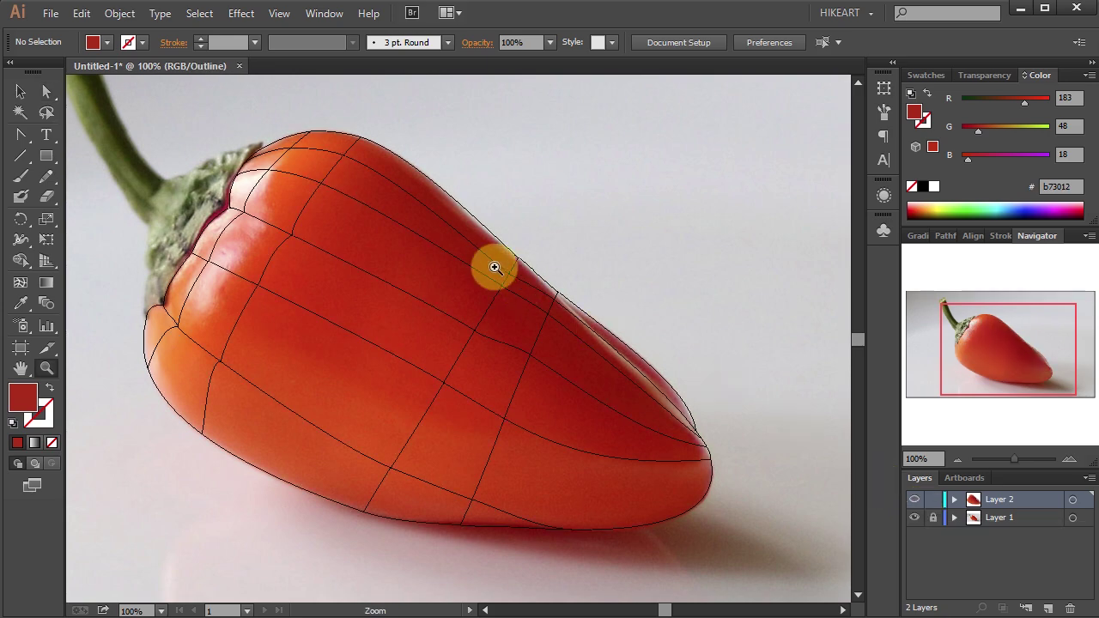
left_click_drag(493, 252, 784, 507)
key("u")
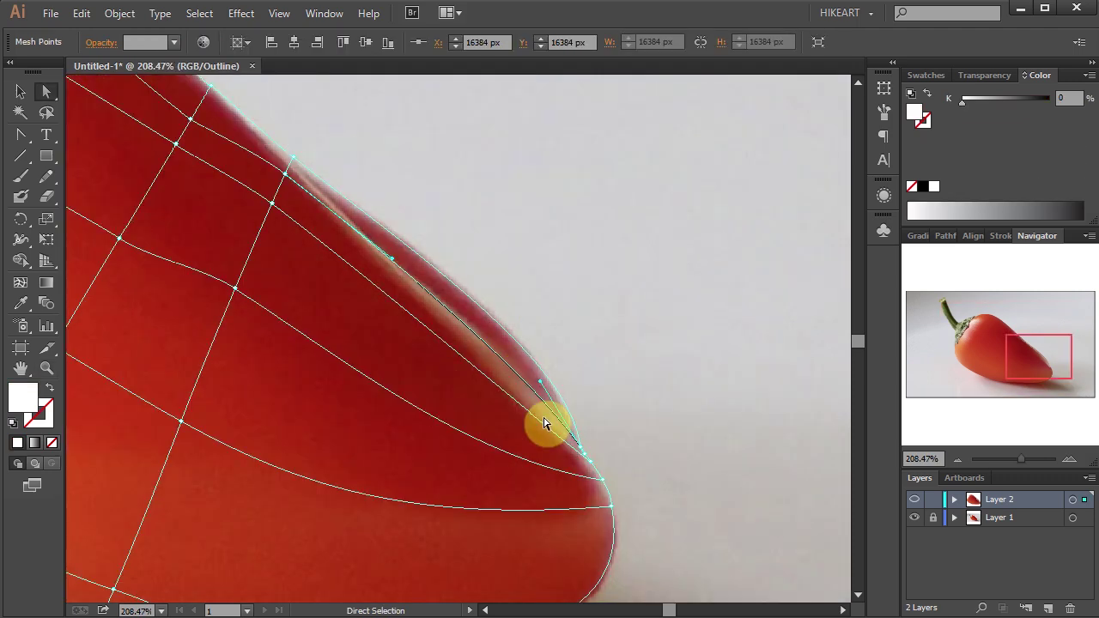
left_click_drag(542, 422, 562, 432)
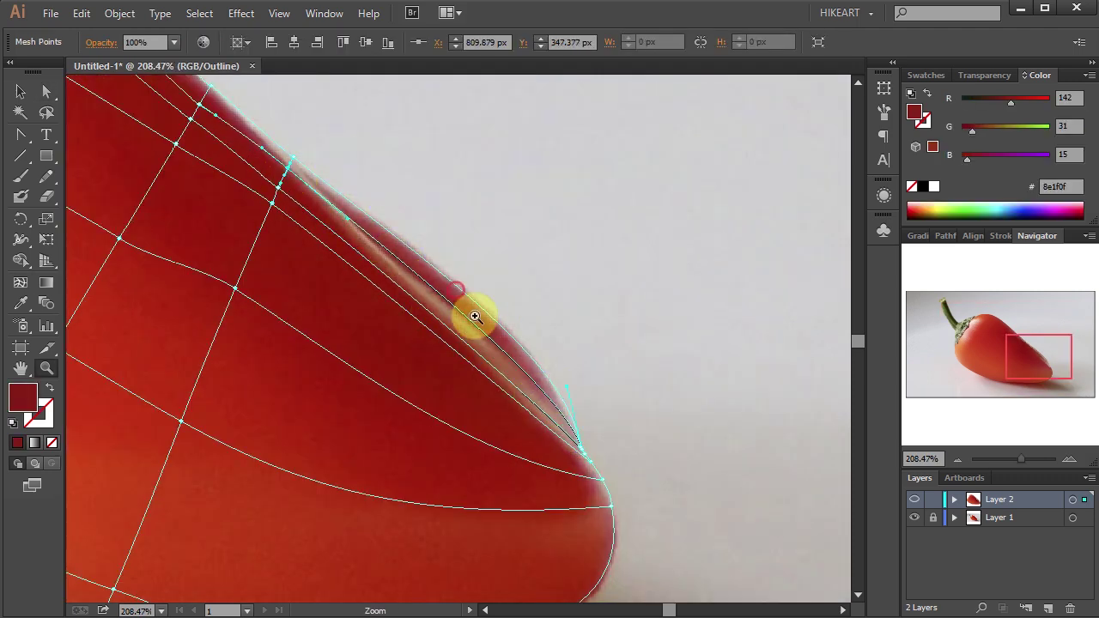
scroll(446, 370, "up", 3)
key("u")
left_click(334, 427)
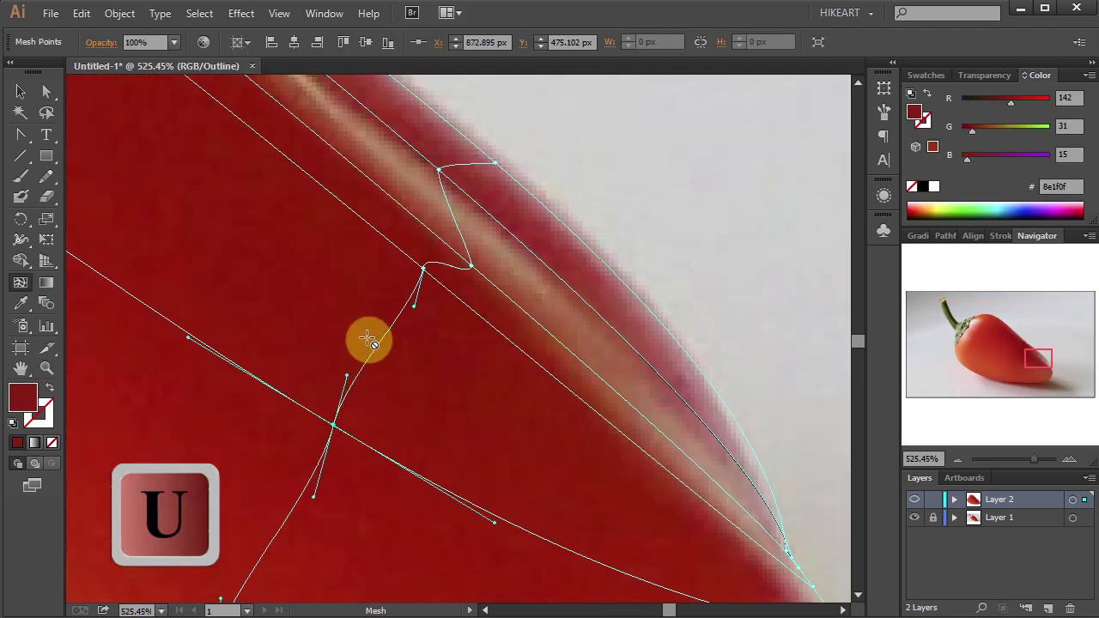
Step: Align the new mesh point and its handles with the highlight streak, then sample a darker red onto it
key("ctrl")
key("a")
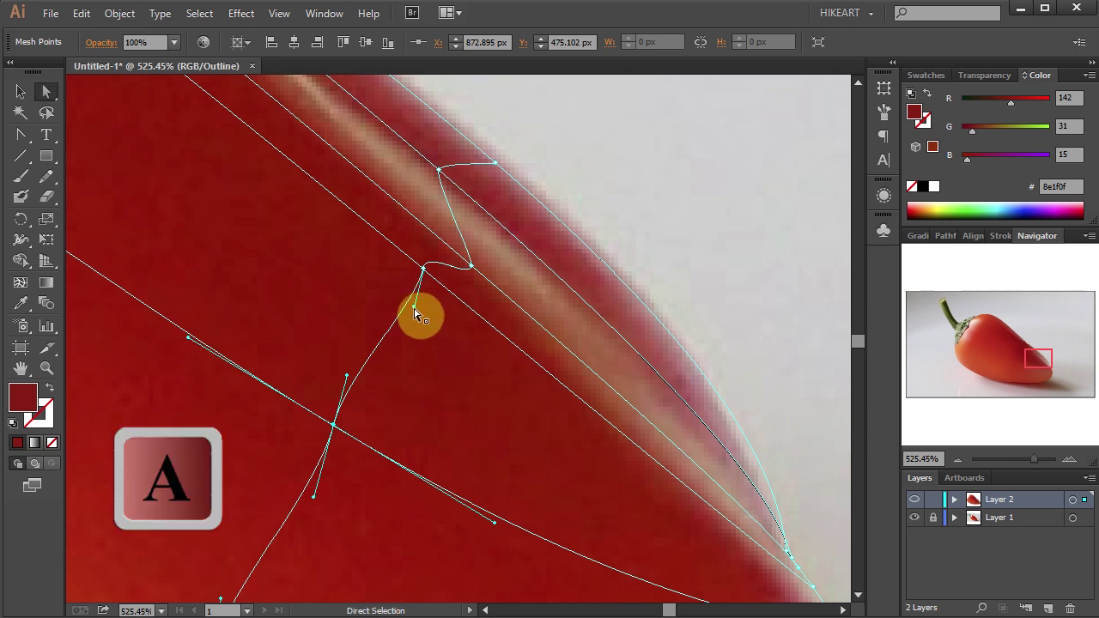
left_click_drag(415, 312, 453, 249)
left_click(422, 270)
mouse_move(441, 176)
left_mouse_down()
mouse_move(471, 199)
mouse_move(473, 220)
left_mouse_up()
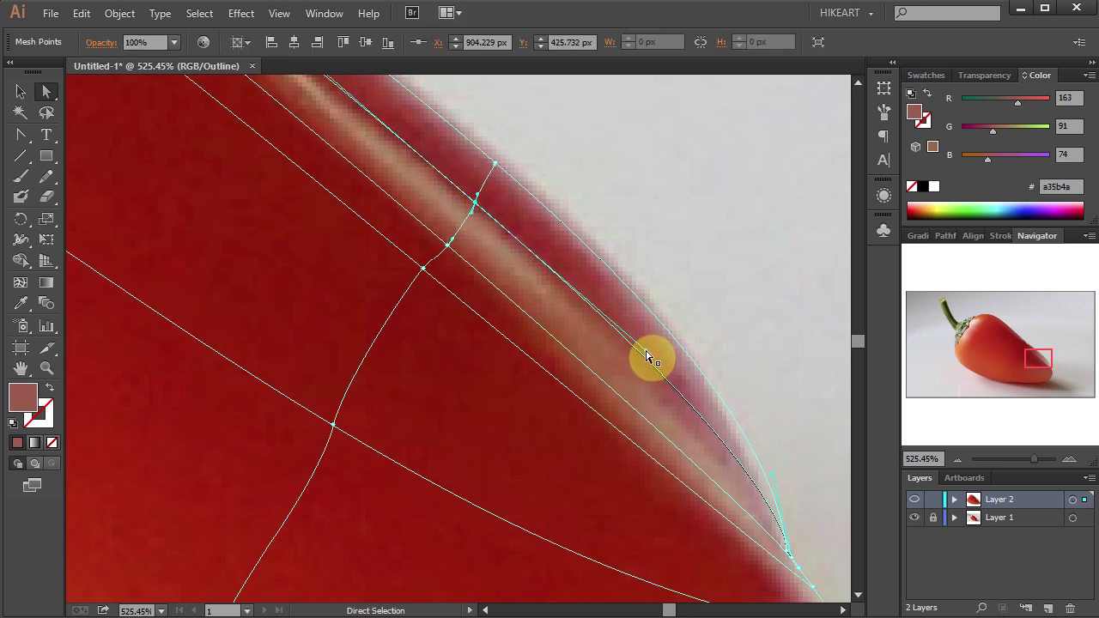
left_click_drag(648, 359, 503, 232)
scroll(501, 246, "up", 1)
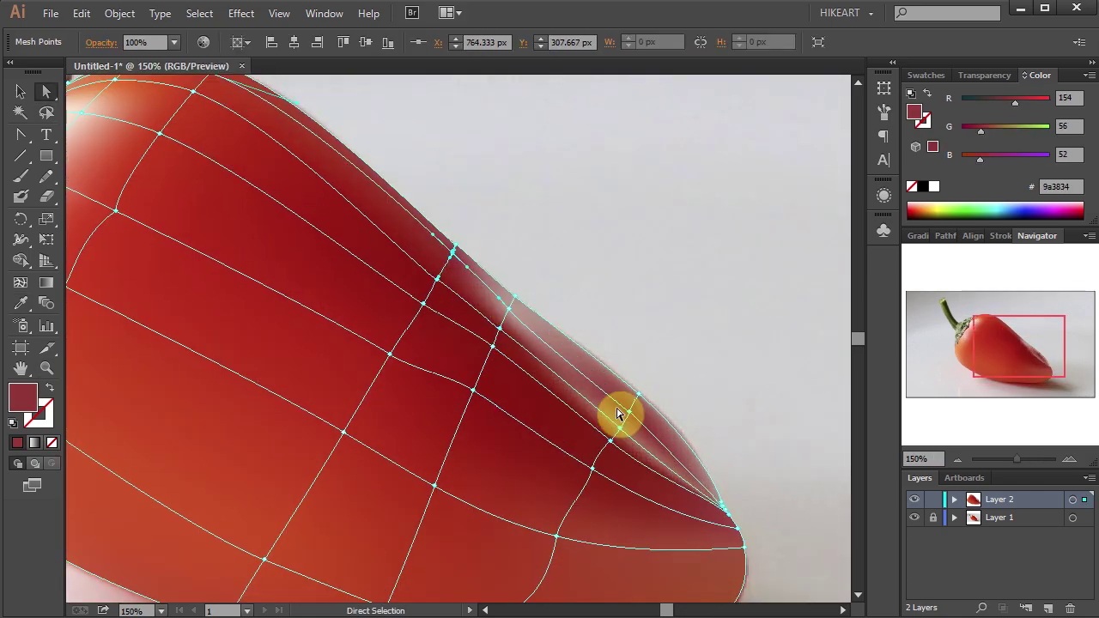
key("i")
key("ctrl+y")
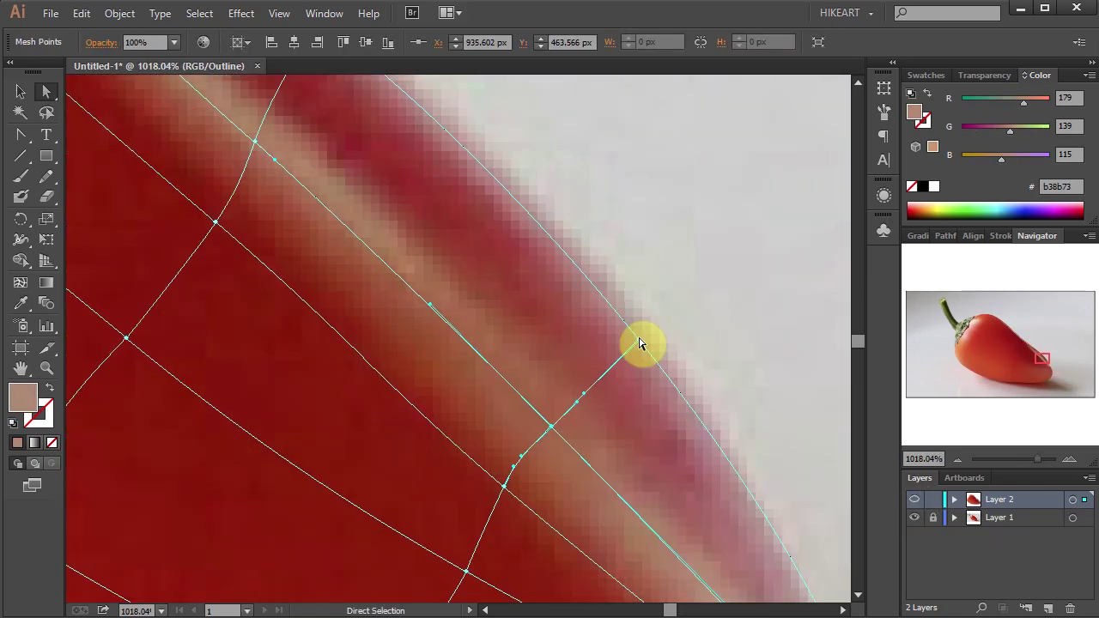
left_click(394, 257)
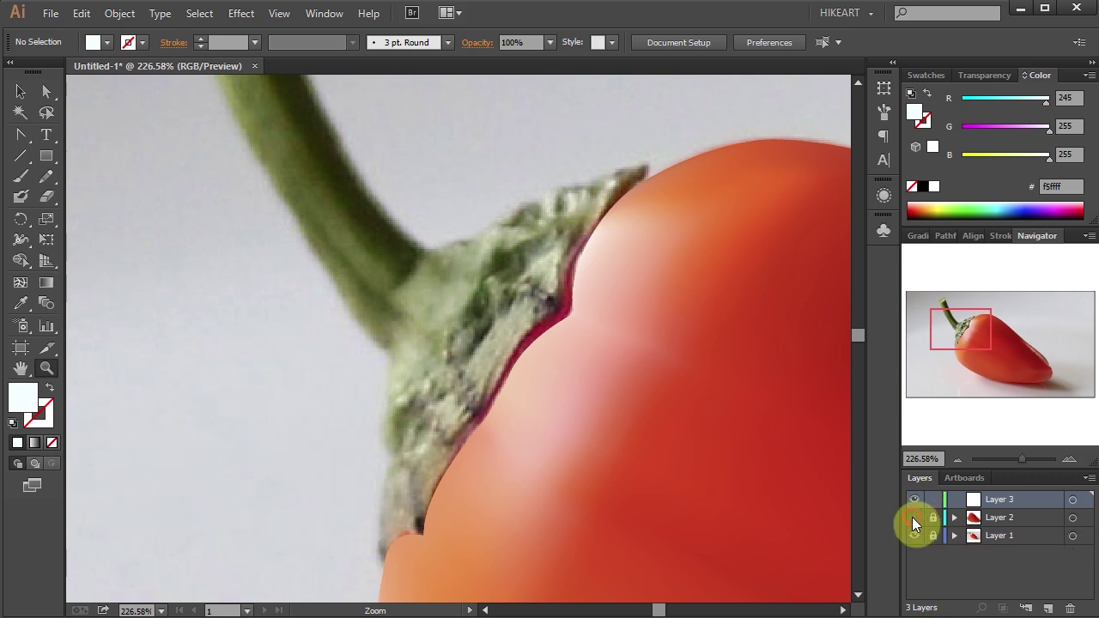
Step: Hide the body mesh and draw a rotated rectangle over the calyx, shaped to its outline
left_click(913, 518)
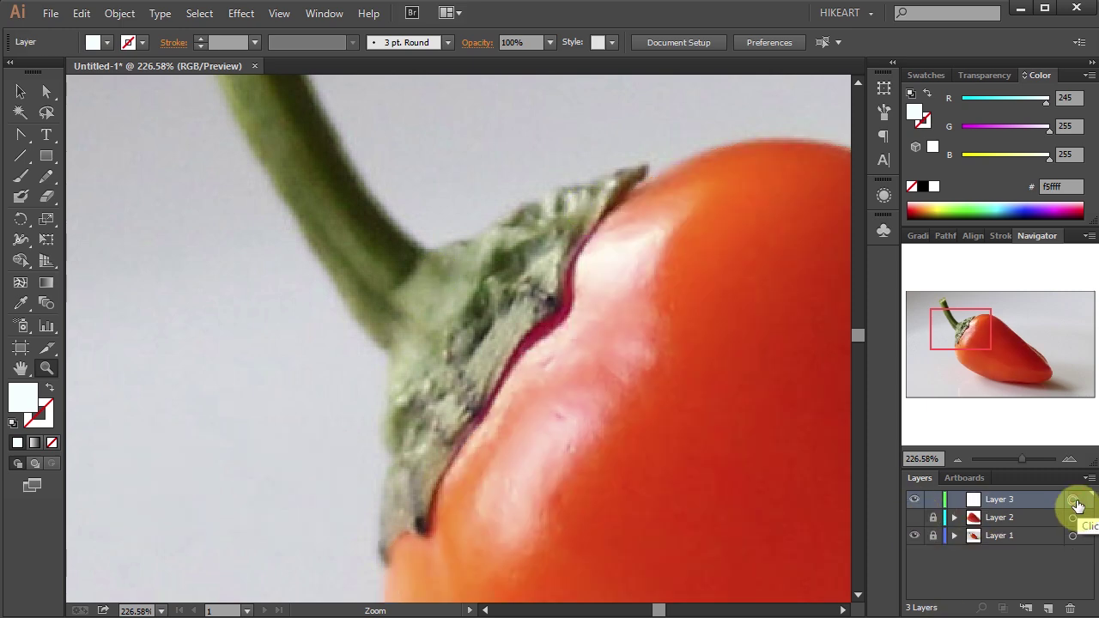
left_click(45, 159)
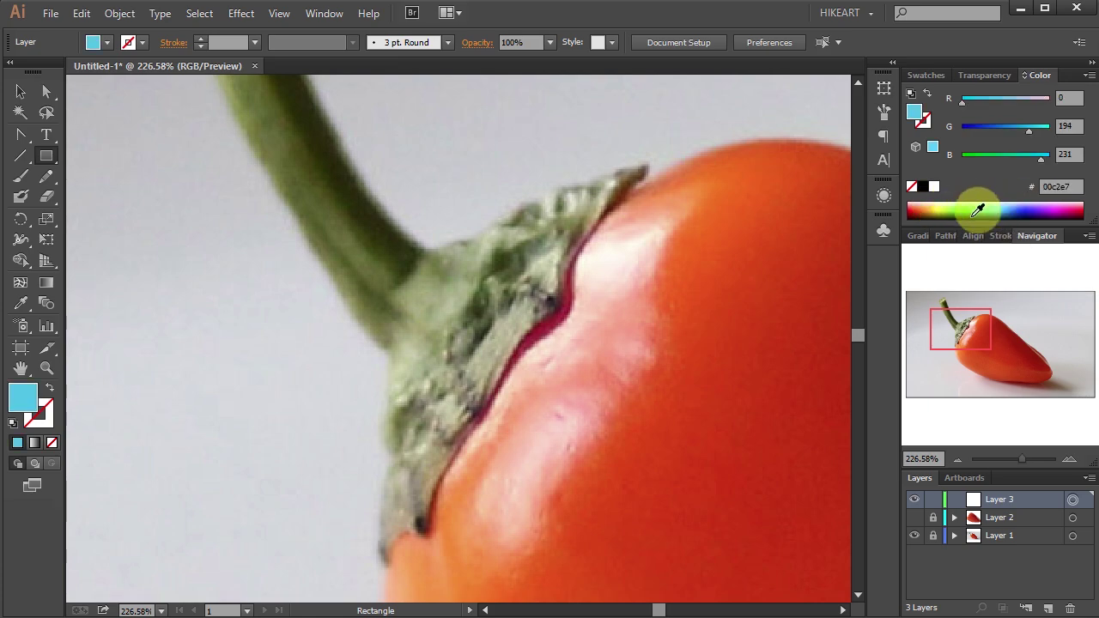
left_click_drag(527, 507, 527, 506)
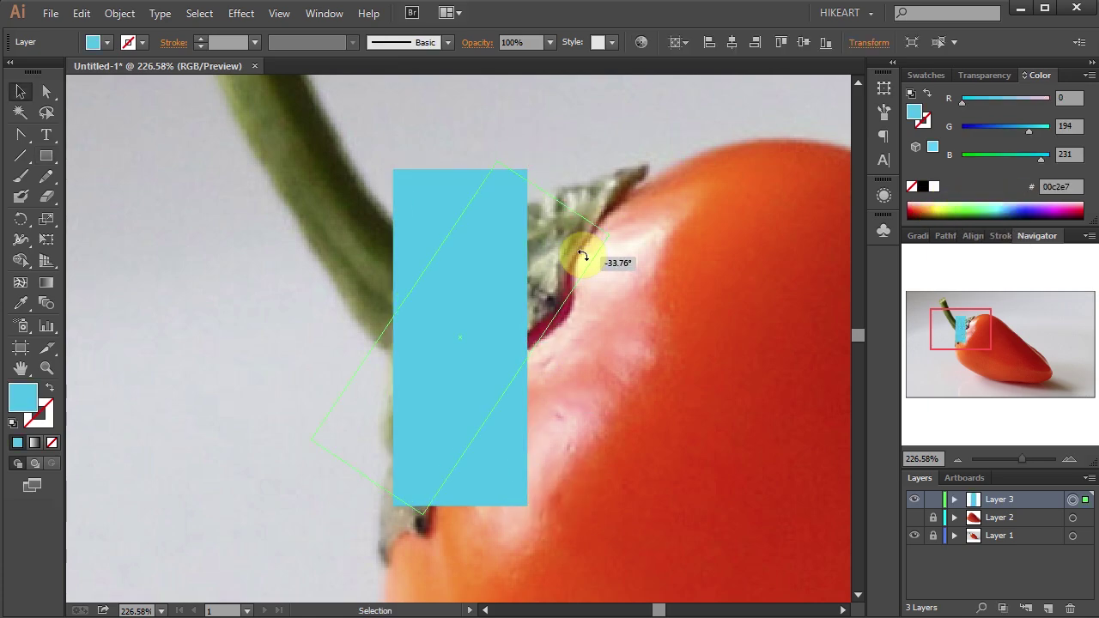
left_click_drag(582, 256, 547, 255)
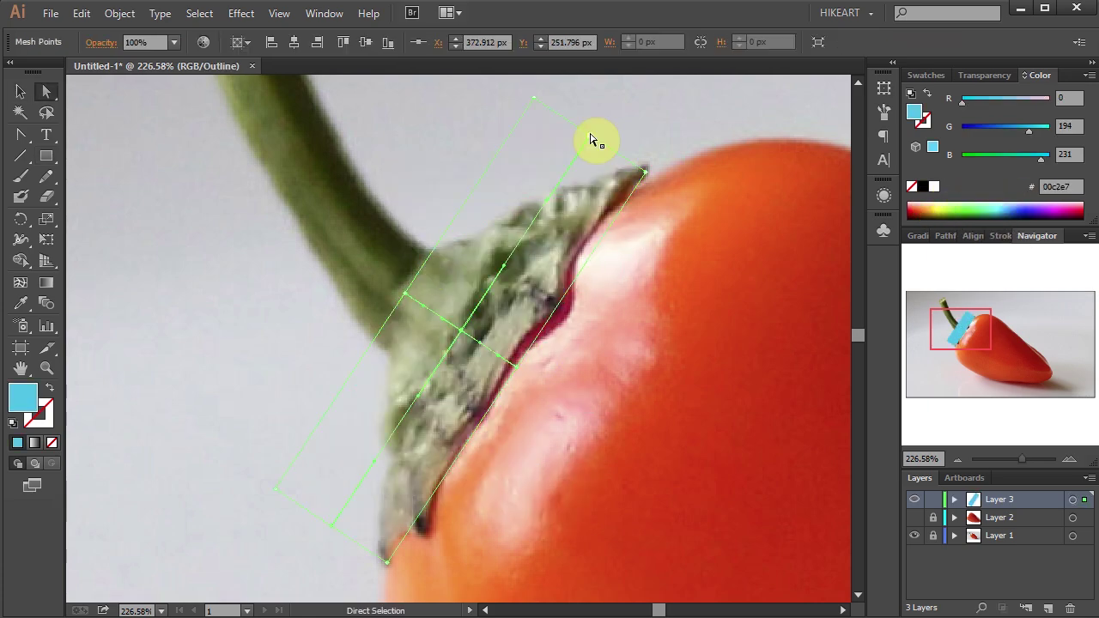
scroll(454, 179, "up", 4)
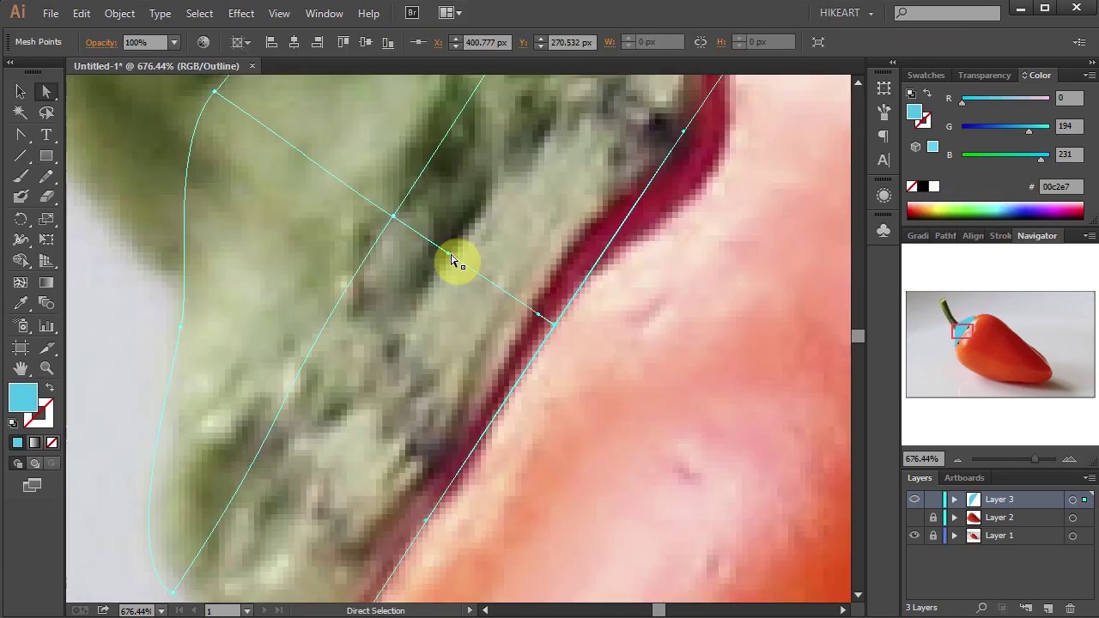
left_click_drag(454, 262, 634, 255)
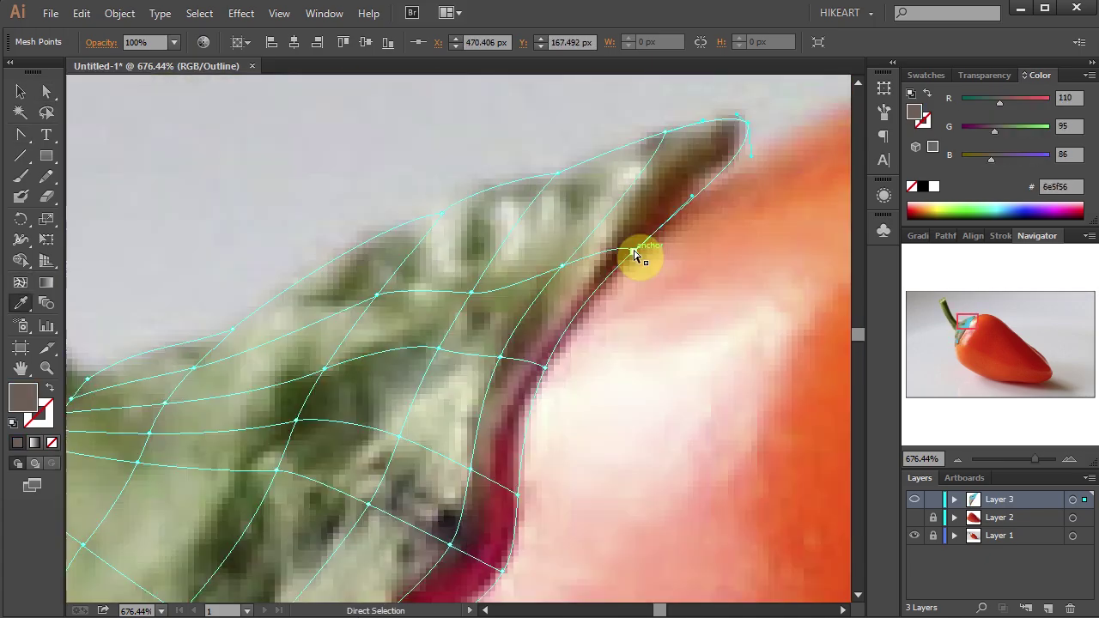
Step: Colour the calyx mesh with pale green sampled from the photo and adjust its points
scroll(634, 256, "down", 4)
left_click(603, 171)
scroll(470, 345, "up", 1)
left_click(465, 327)
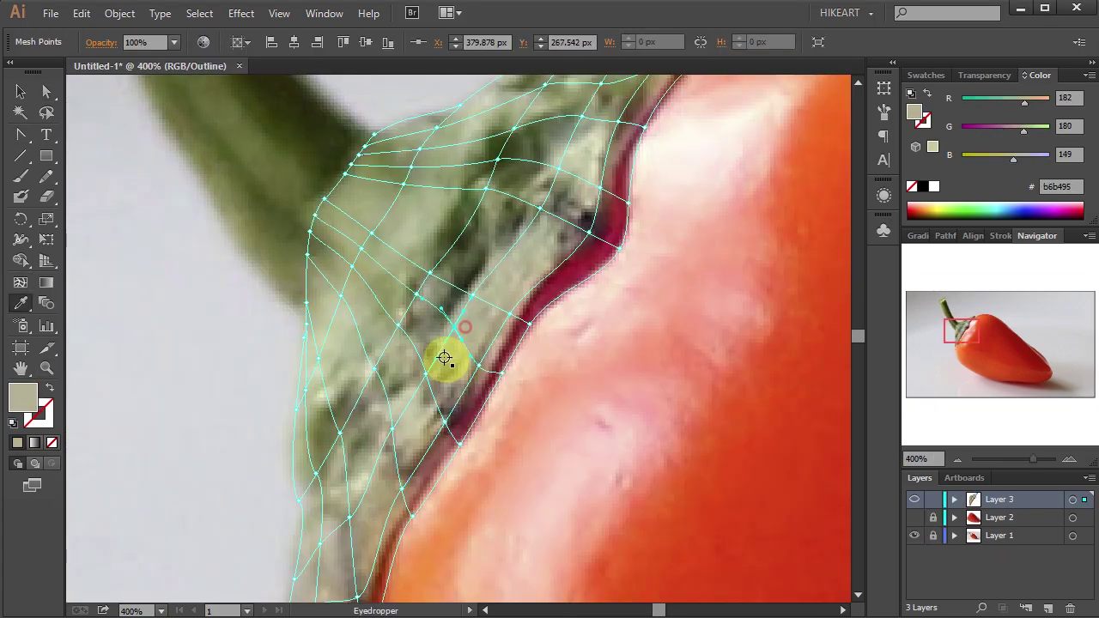
left_click(422, 364)
left_click_drag(423, 364, 473, 375)
Step: Add Layer 4, lock and hide the calyx layer, and draw a rectangle over the stem
key("ctrl+y")
left_click(901, 559)
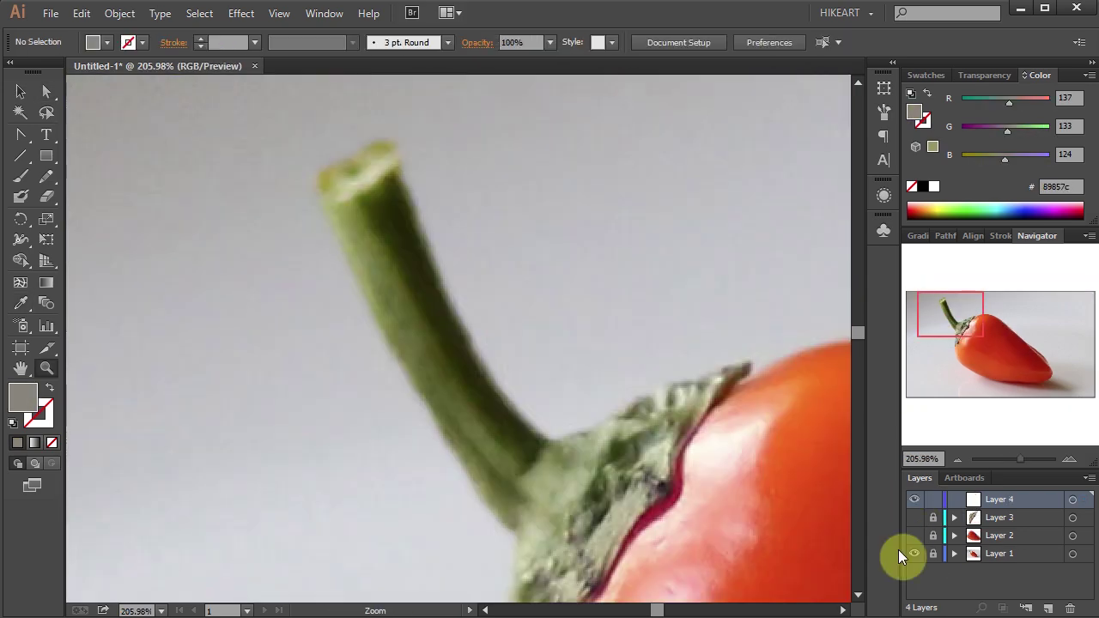
left_click(923, 522)
left_click(915, 518)
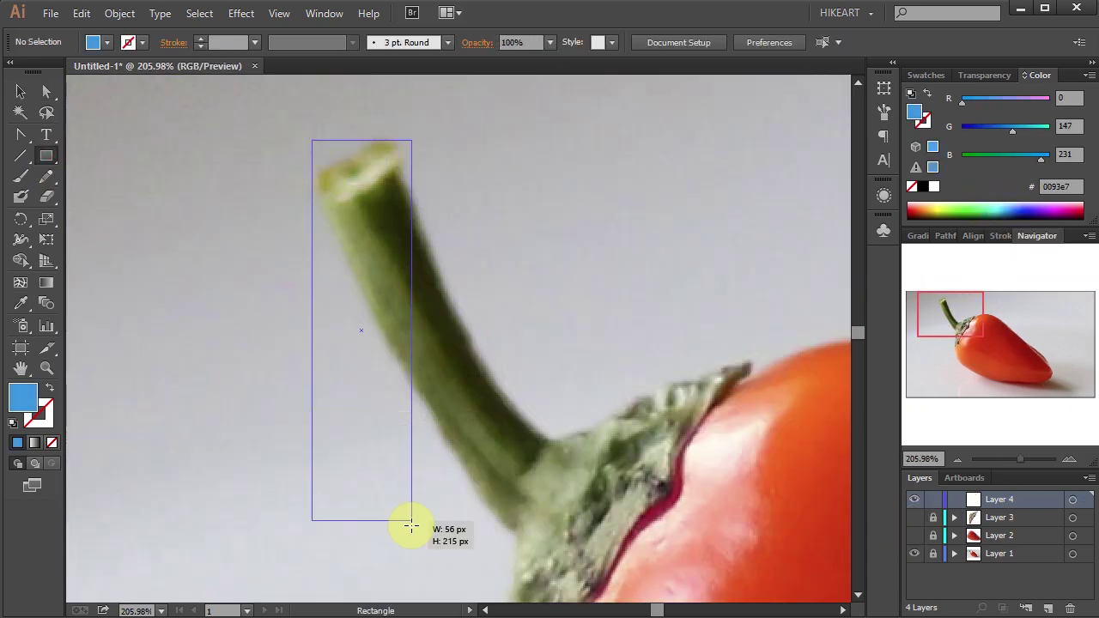
left_click_drag(411, 526, 335, 165)
key("v")
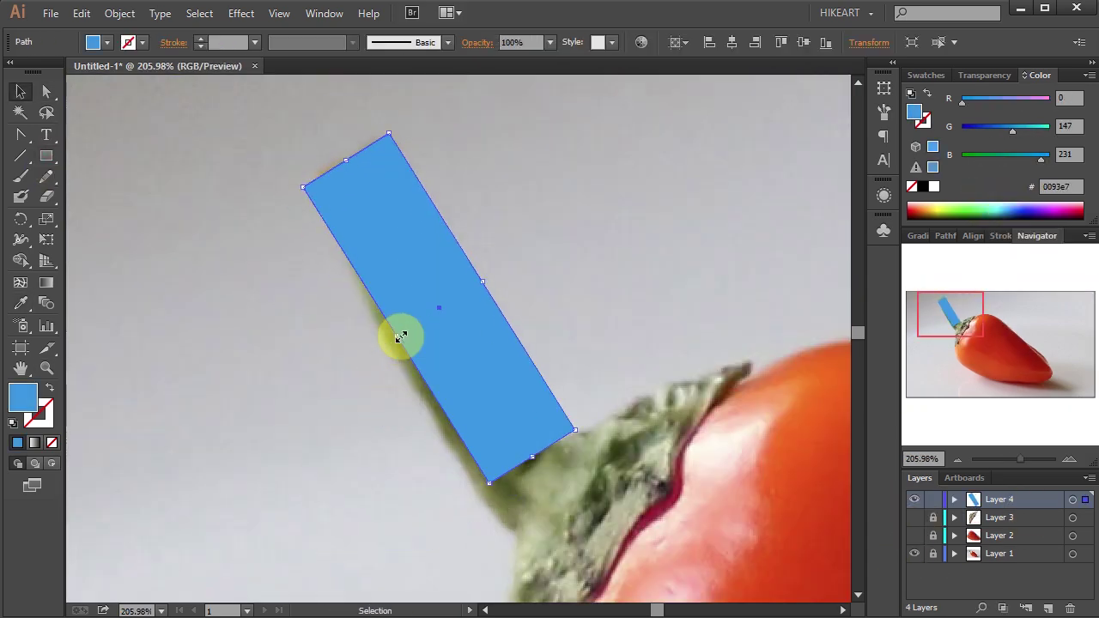